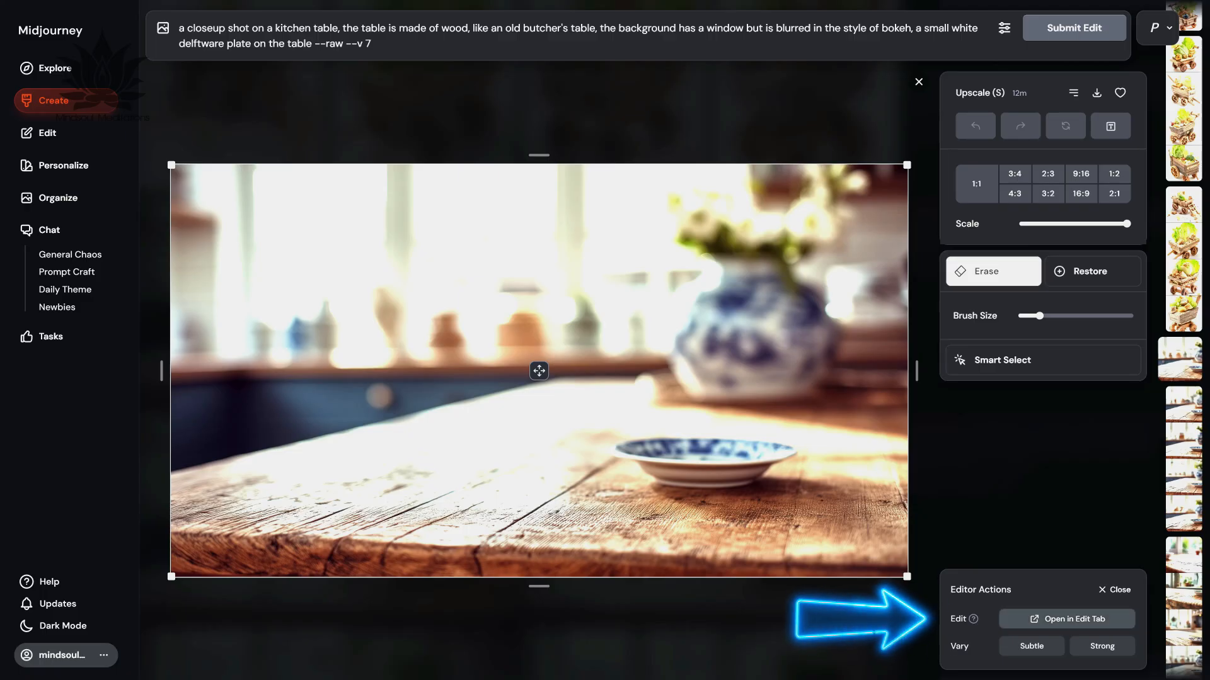
{"action": "left_click", "coordinate": [1067, 619]}
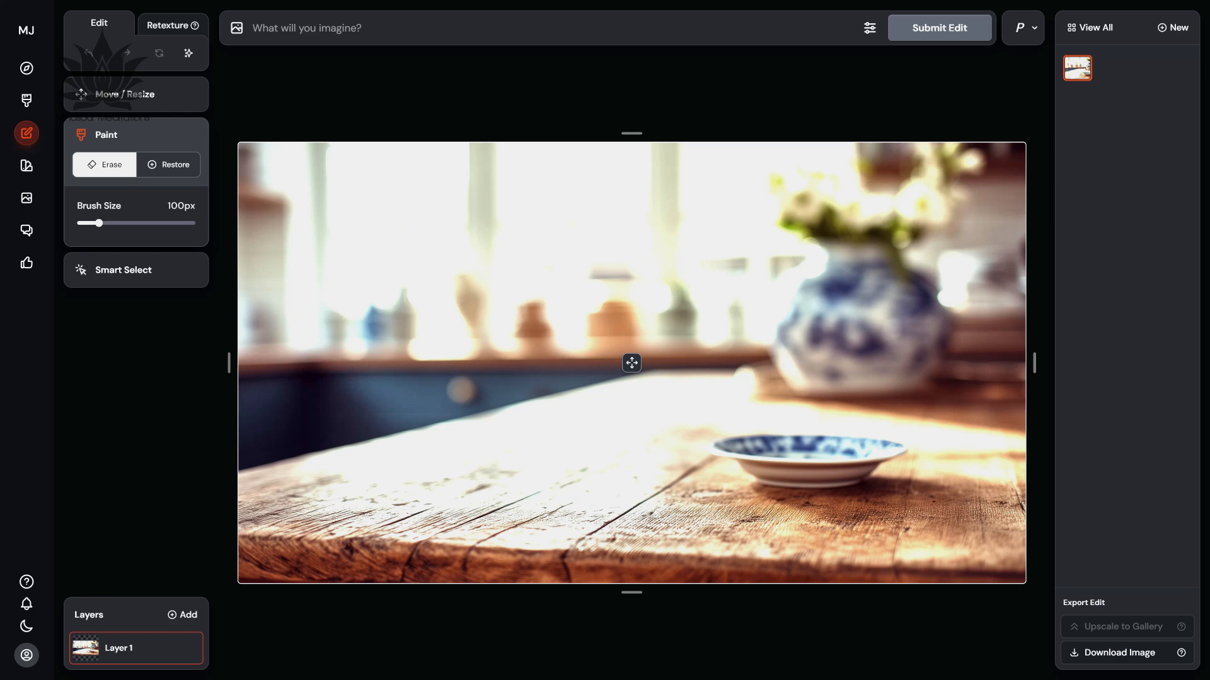
{"action": "left_click", "coordinate": [182, 614]}
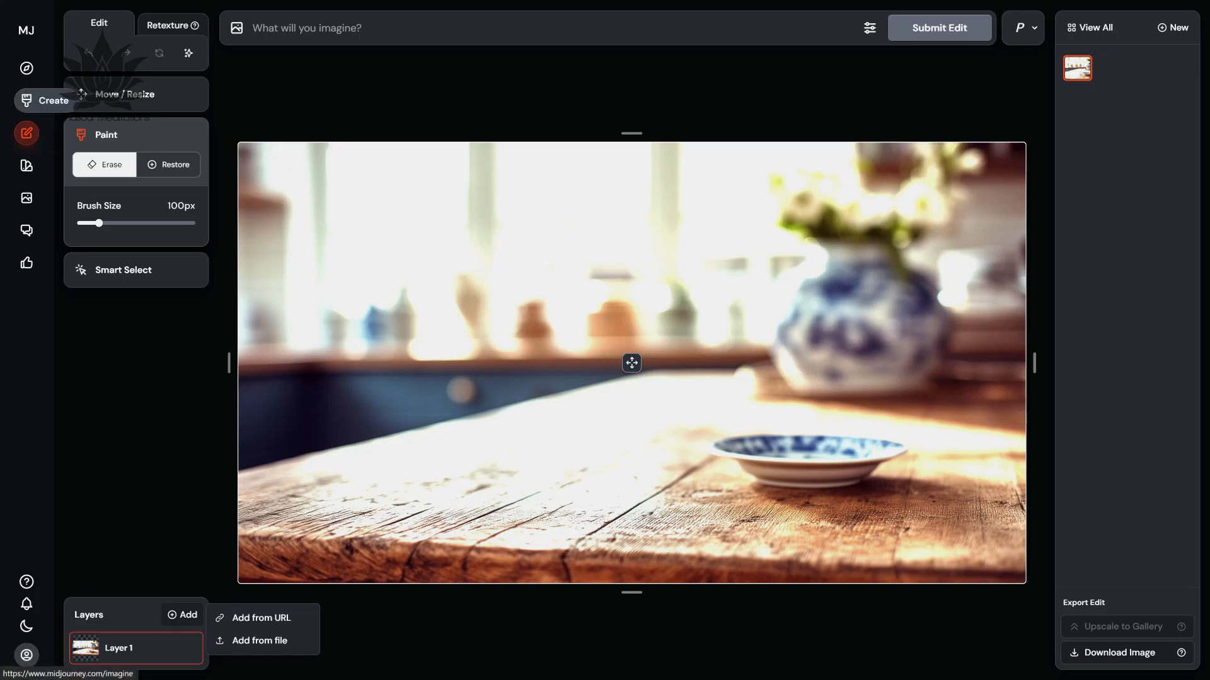
{"action": "left_click", "coordinate": [27, 165]}
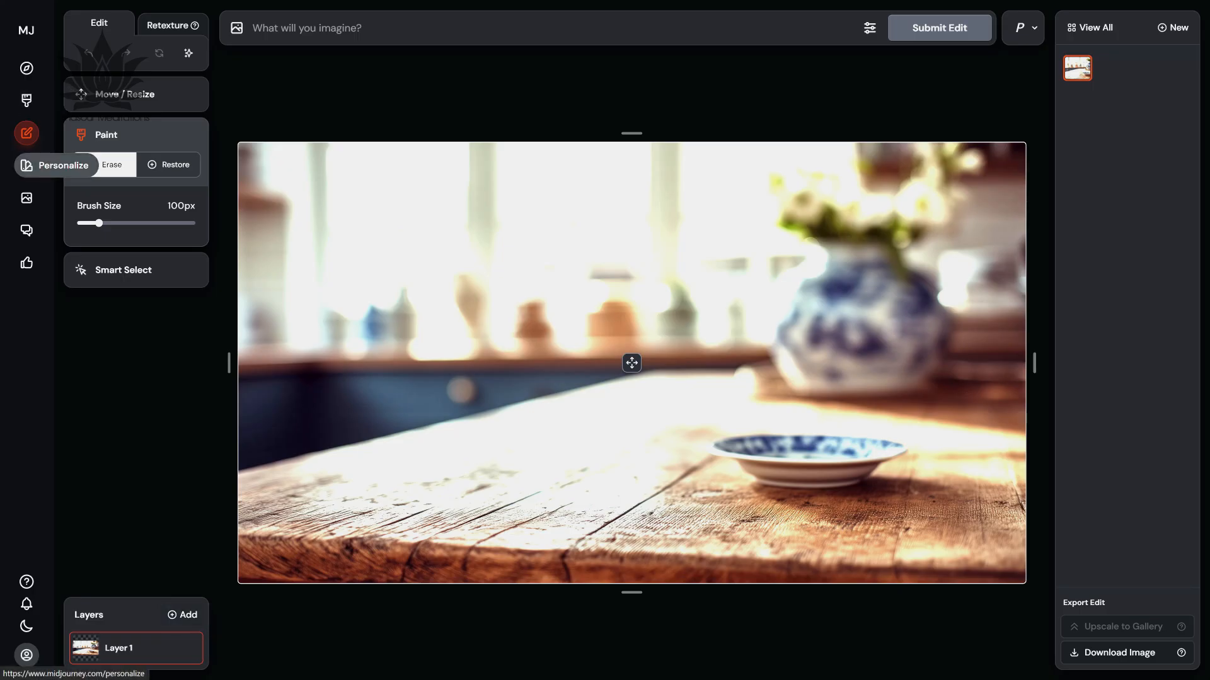
Copy the image URL of the upscaled picture of five people on a green background from the Organize gallery.
{"action": "left_click", "coordinate": [58, 198]}
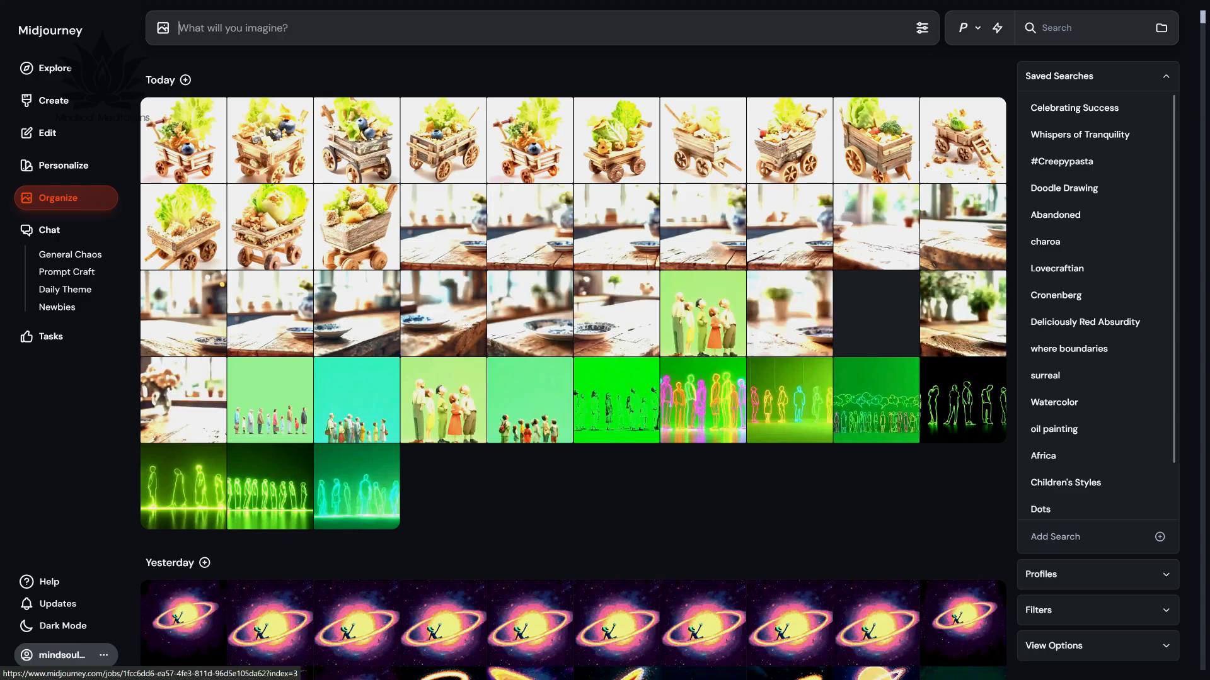
{"action": "left_click", "coordinate": [702, 313]}
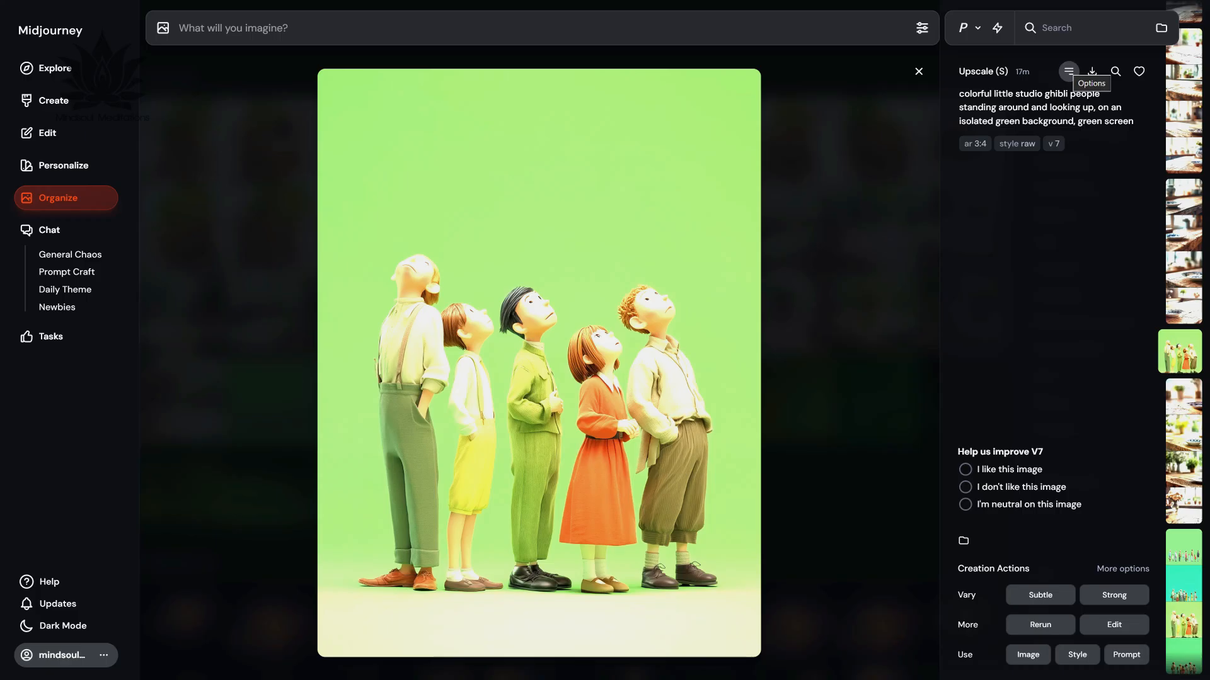
{"action": "left_click", "coordinate": [1069, 71]}
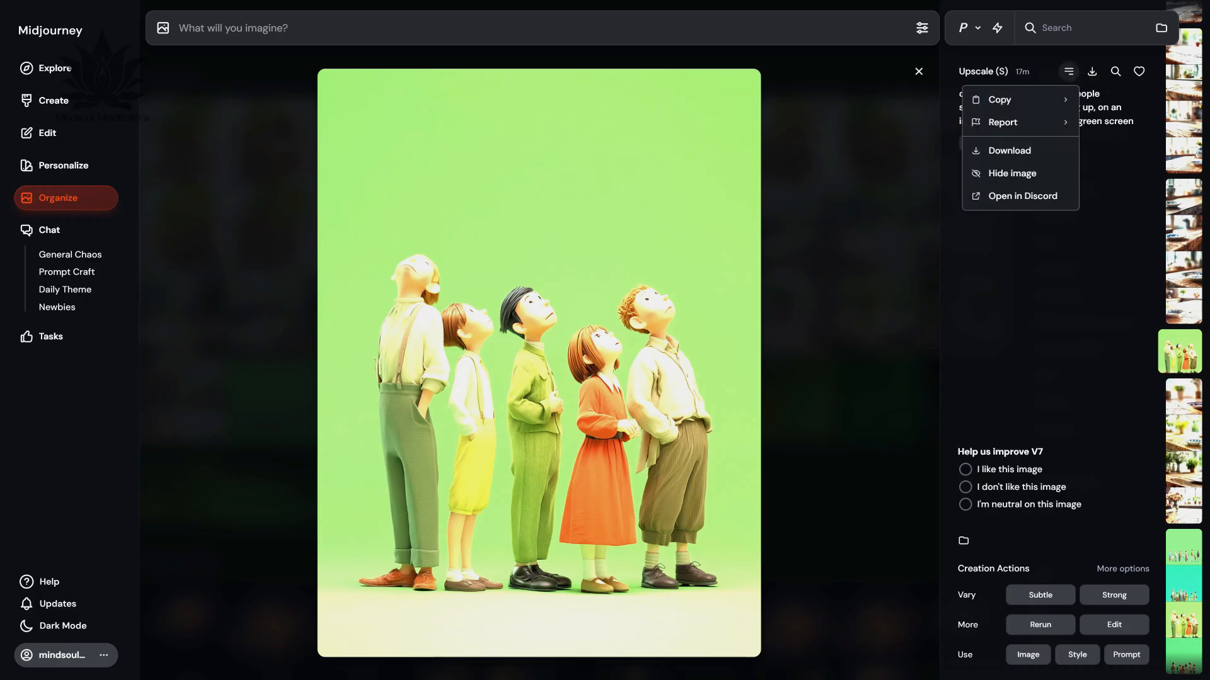
{"action": "mouse_move", "coordinate": [1020, 100]}
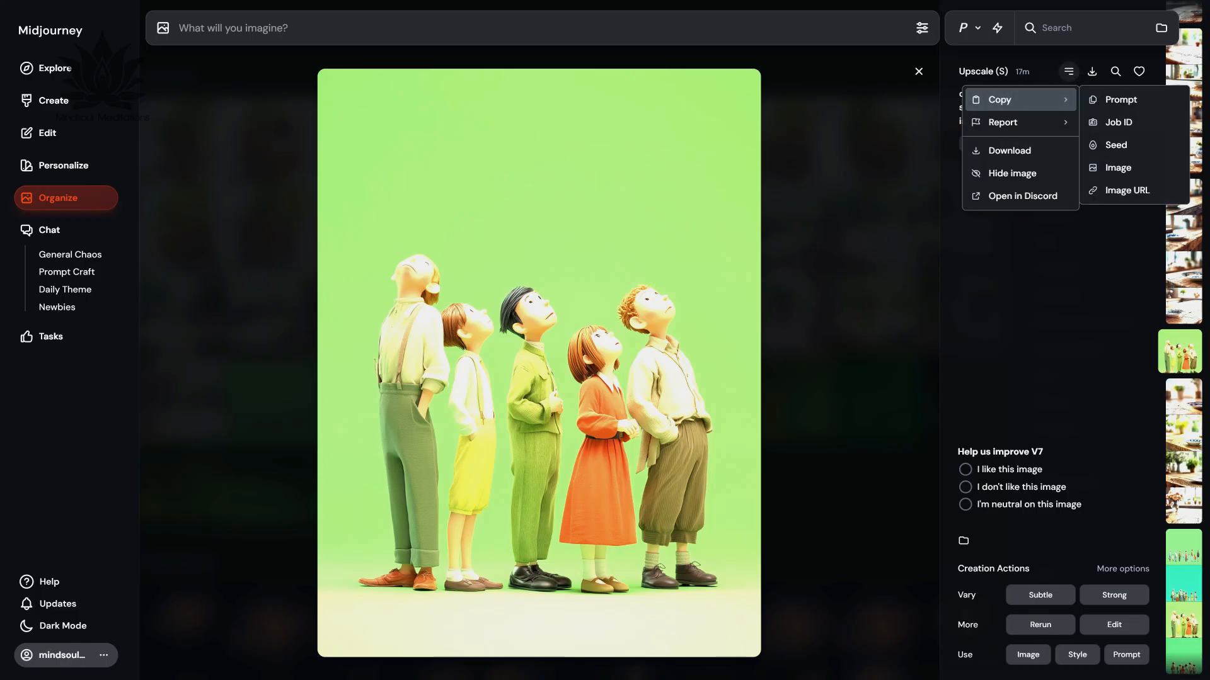
{"action": "left_click", "coordinate": [1126, 190]}
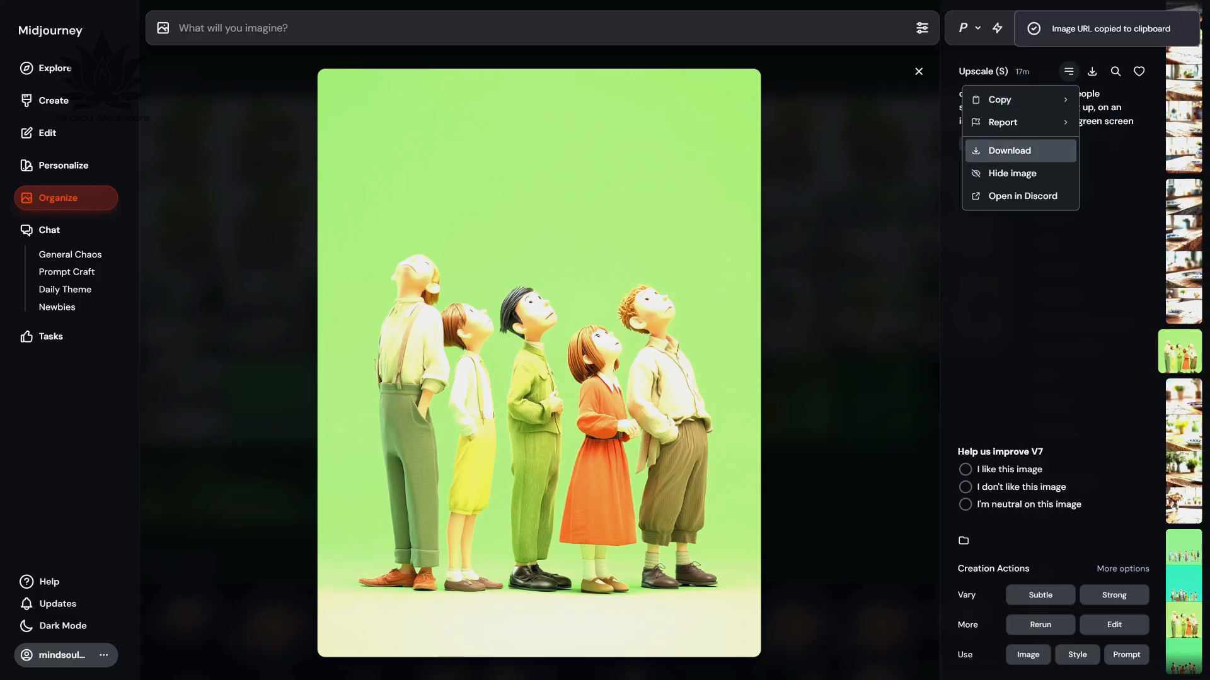
{"action": "key", "text": "Escape"}
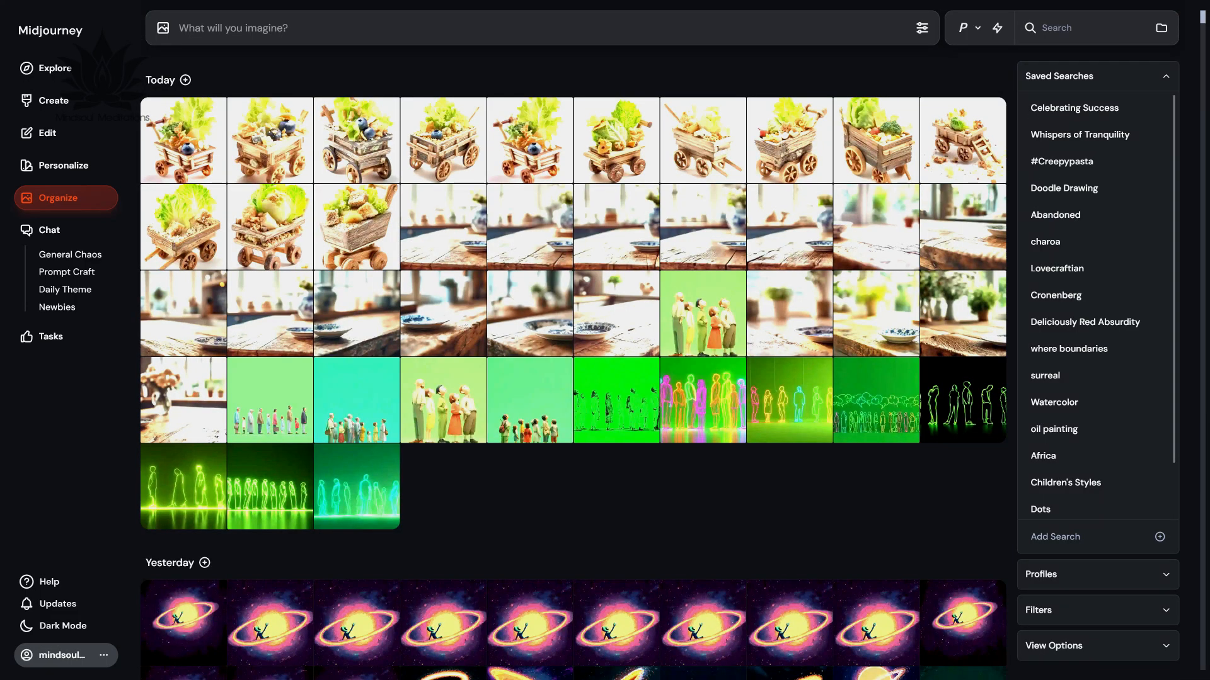
Open the upscaled kitchen table image with the delftware plate and vase in the full Edit tab.
{"action": "left_click", "coordinate": [443, 227]}
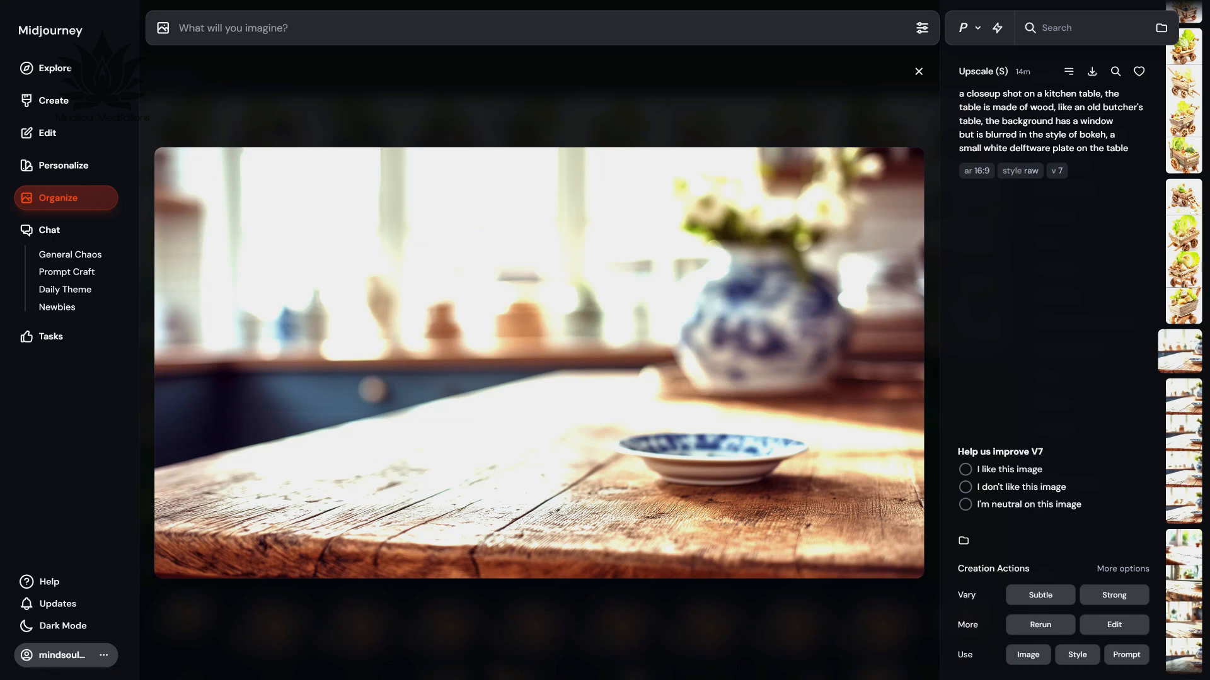
{"action": "left_click", "coordinate": [1113, 625]}
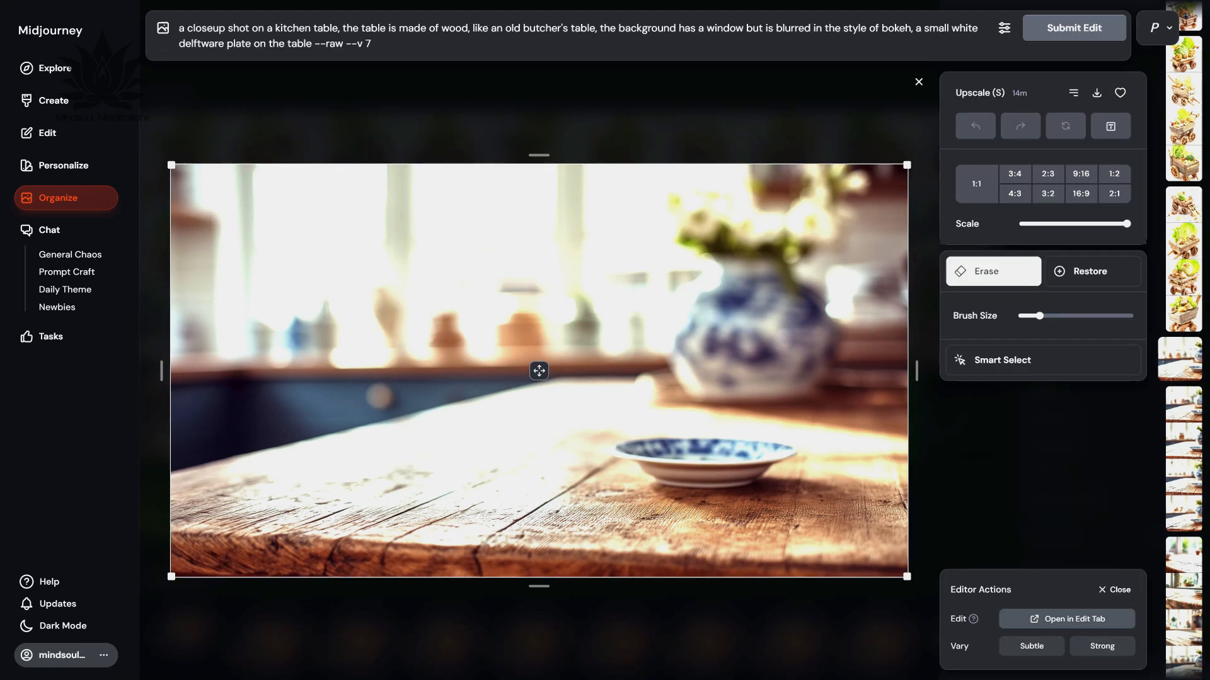
{"action": "left_click", "coordinate": [1071, 619]}
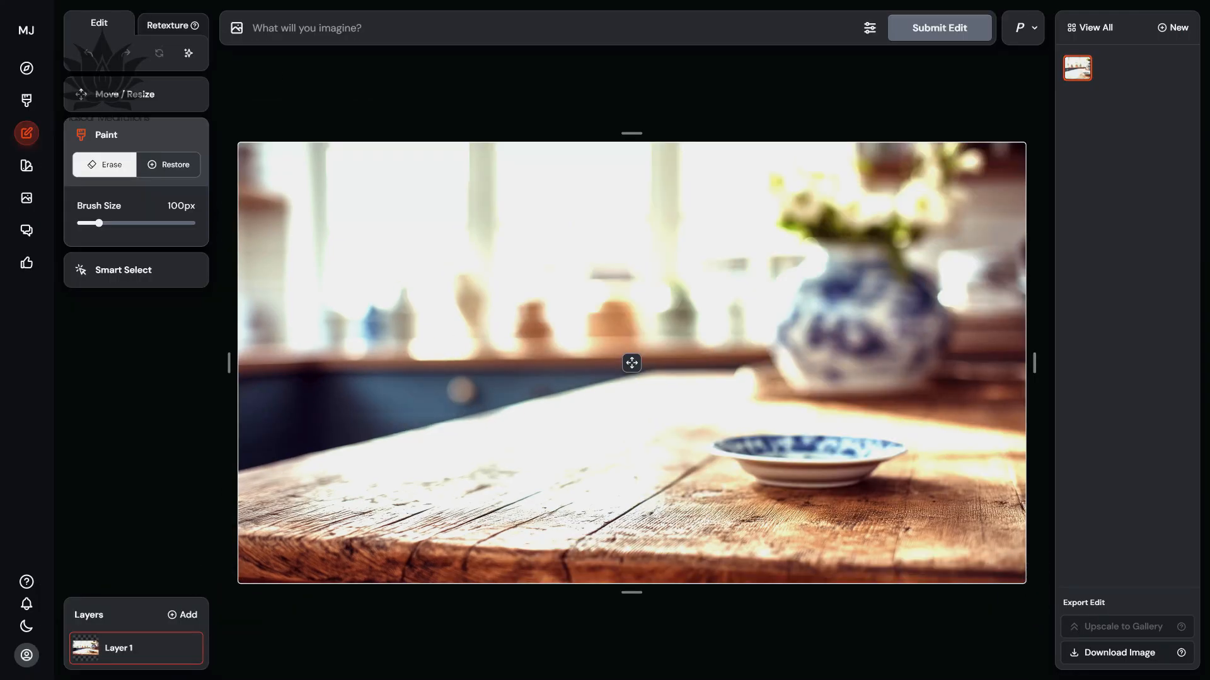
Add the copied green-background people image as a new layer from its URL.
{"action": "left_click", "coordinate": [182, 615]}
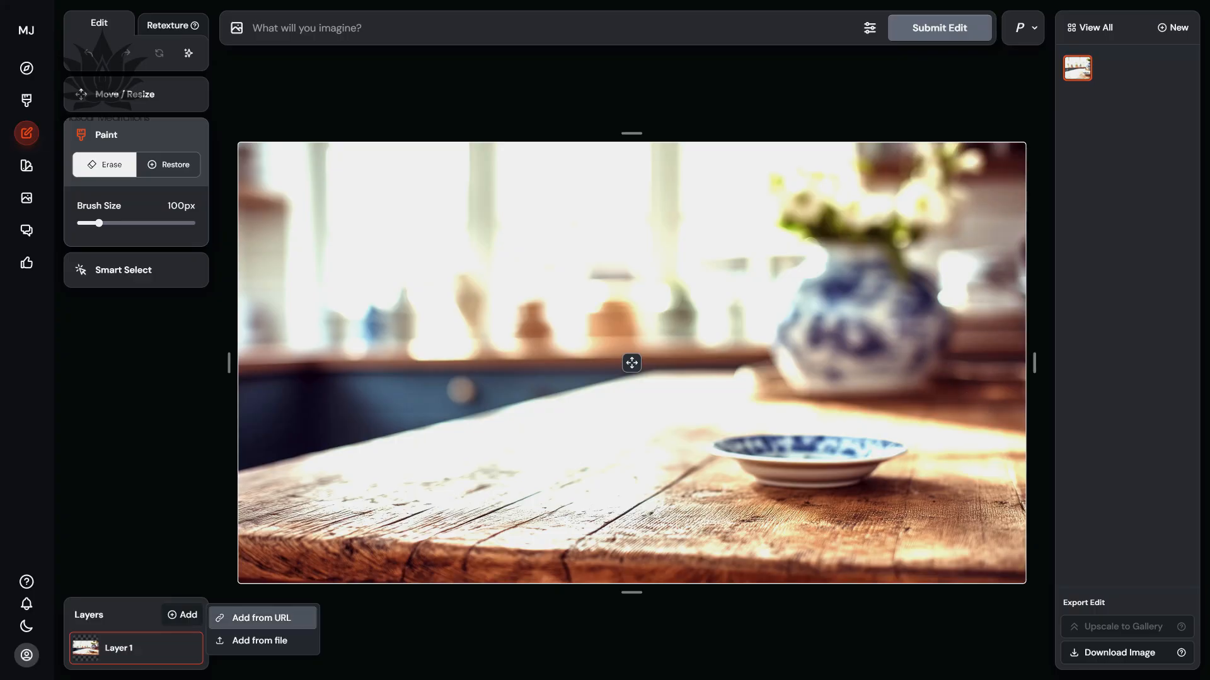
{"action": "left_click", "coordinate": [259, 618]}
{"action": "key", "text": "ctrl+v"}
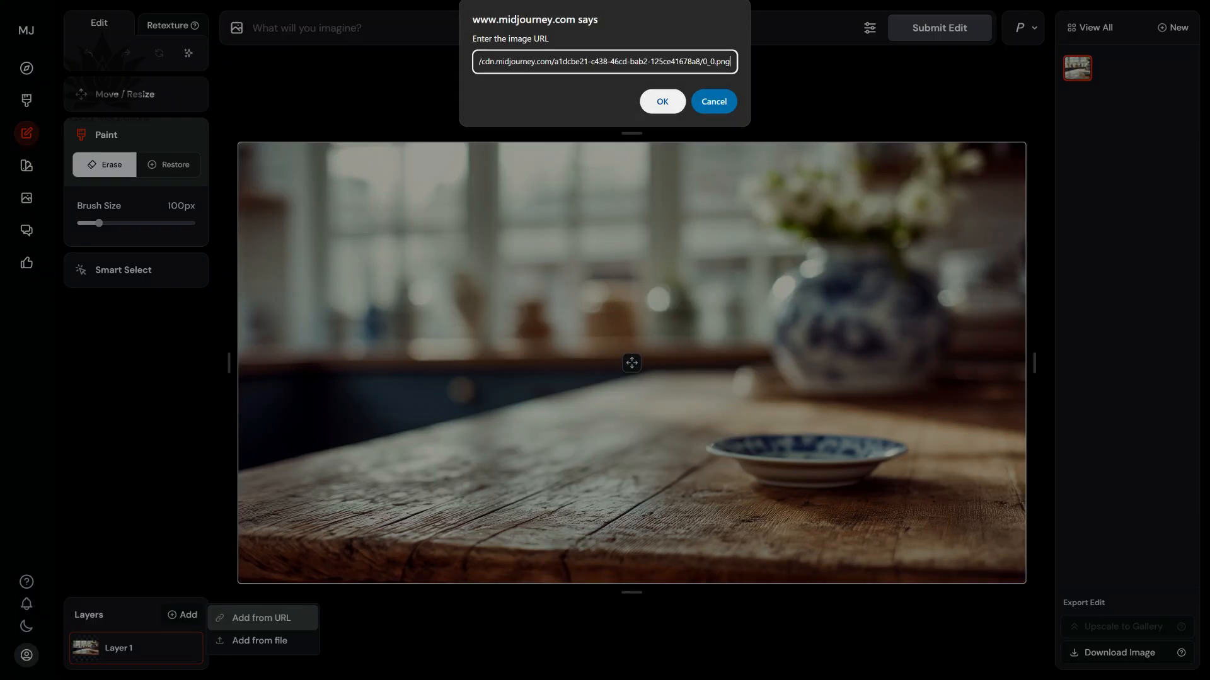
{"action": "left_click", "coordinate": [669, 100]}
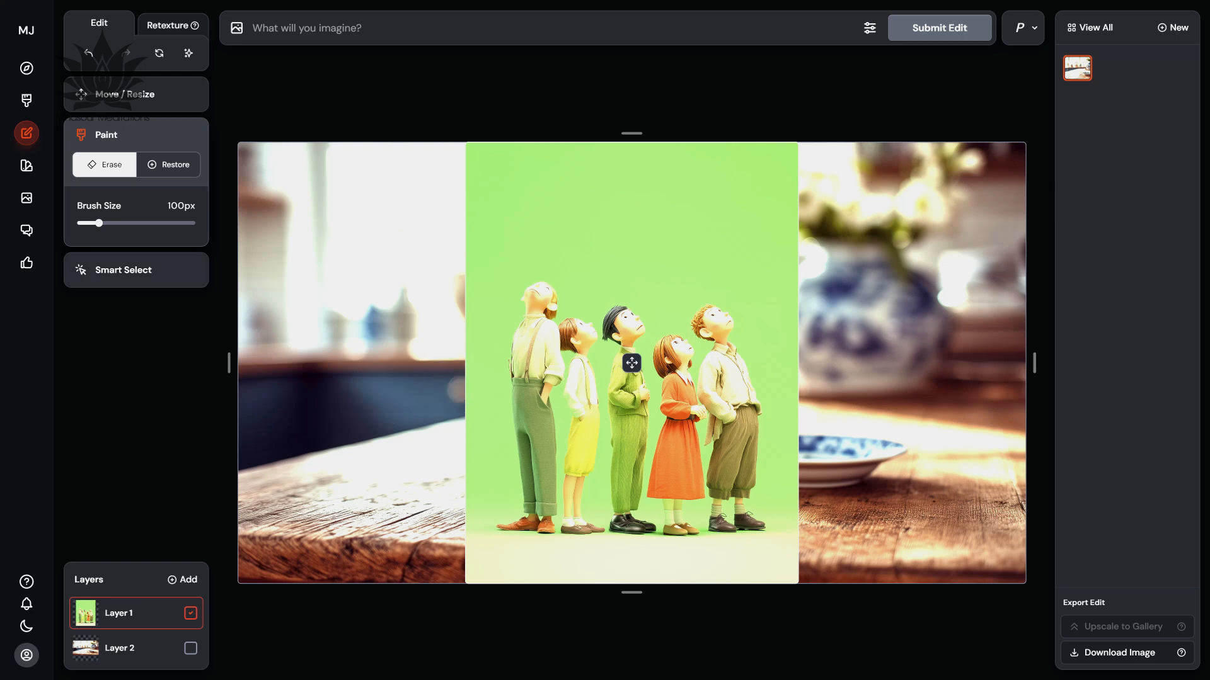
Smart Select the tall man in green trousers and the child in yellow shorts, and erase the background around them.
{"action": "left_click", "coordinate": [123, 270]}
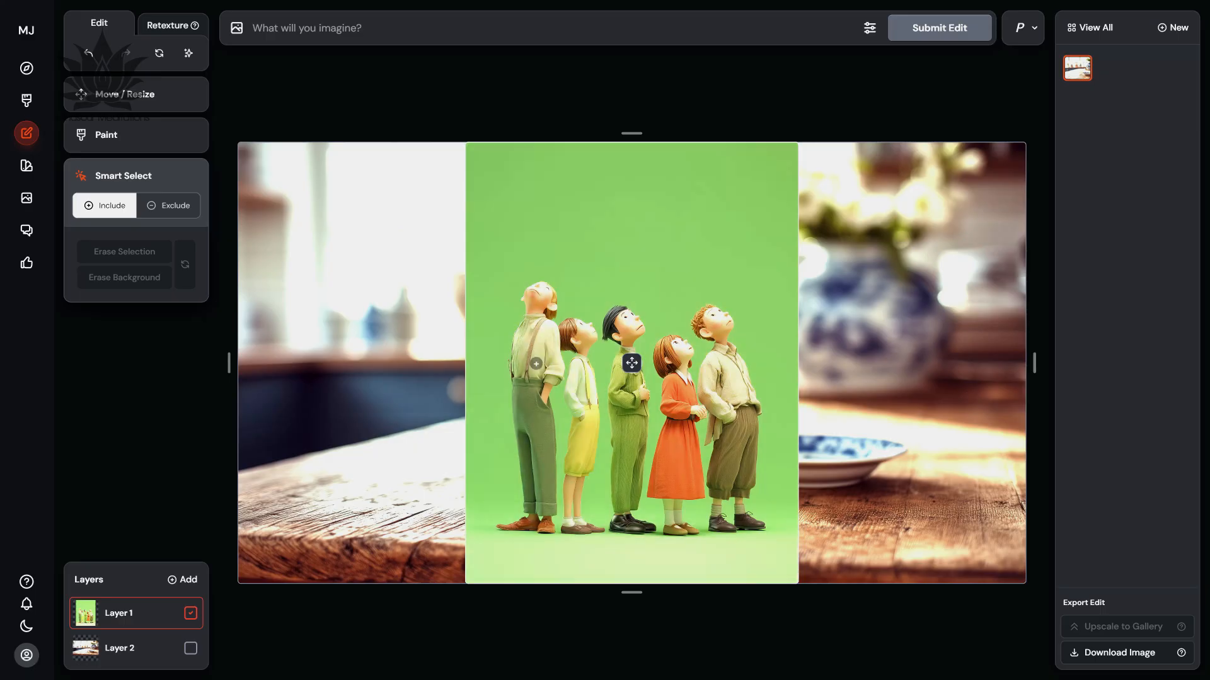
{"action": "left_click", "coordinate": [536, 364]}
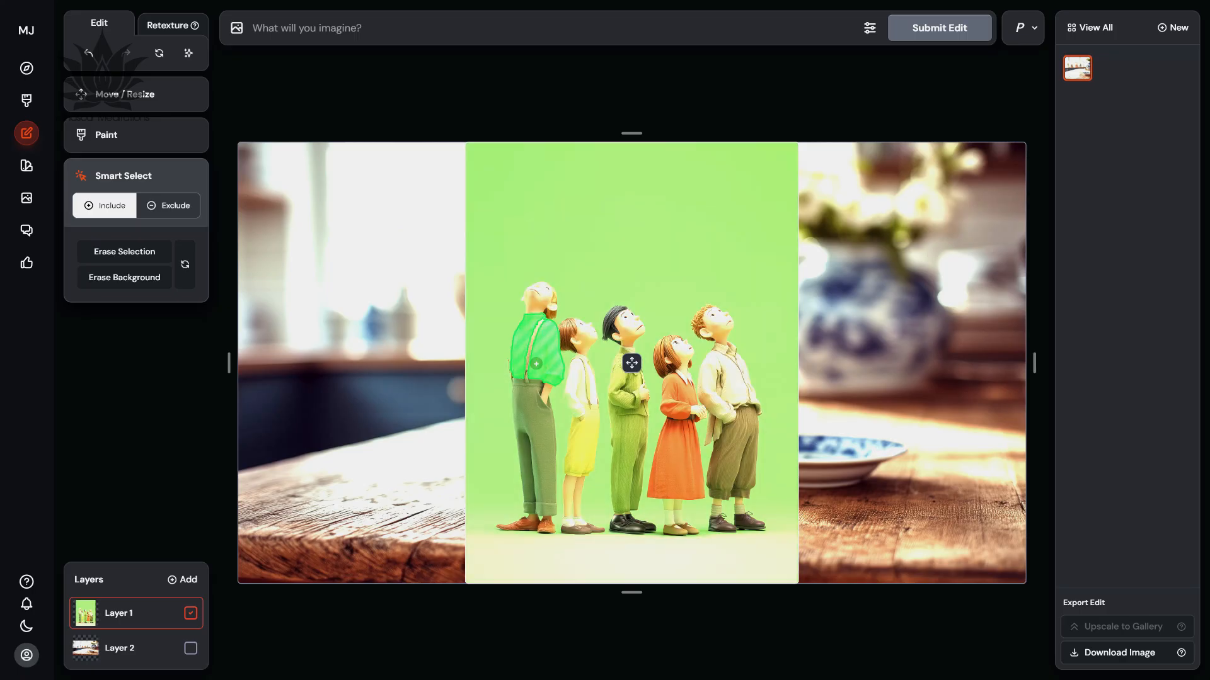
{"action": "left_click", "coordinate": [168, 205]}
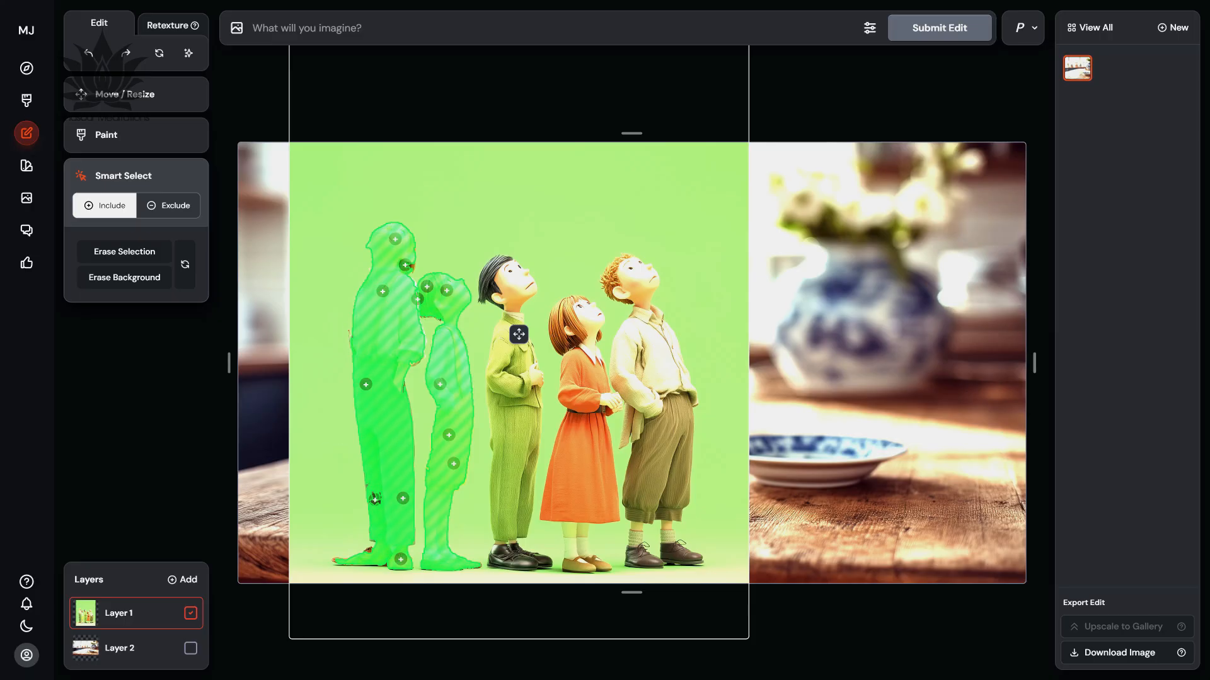
{"action": "left_click", "coordinate": [125, 278]}
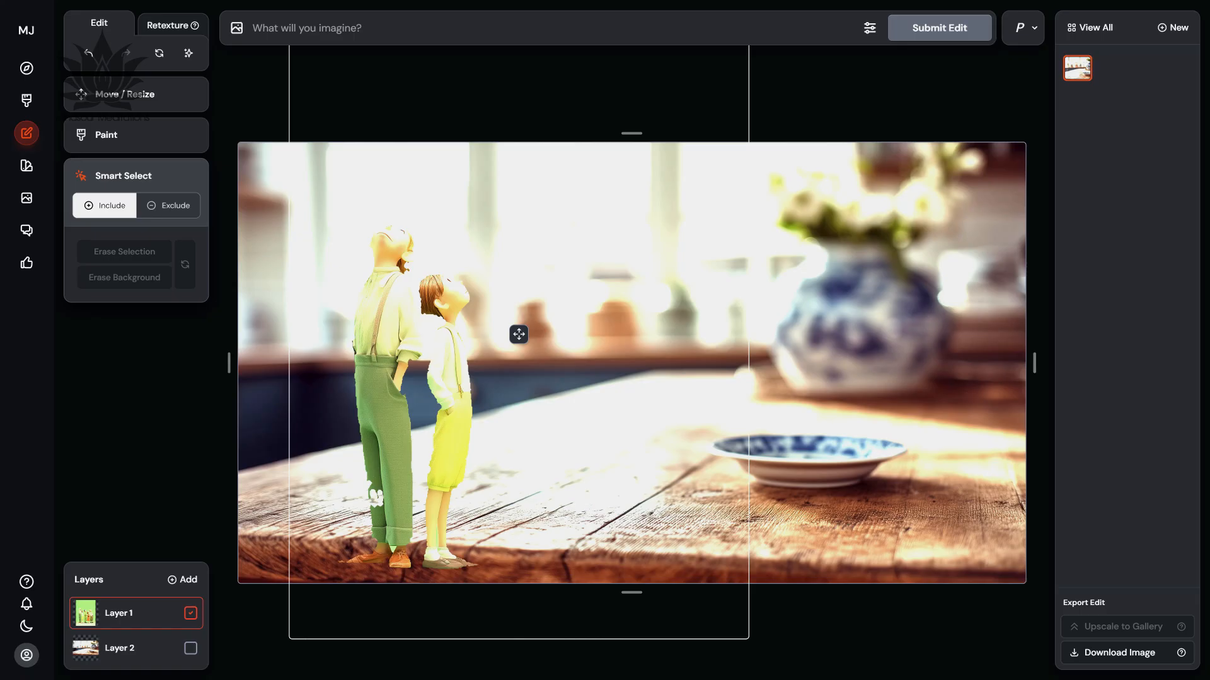
Move the layer with the two figures so they stand on the wooden tabletop, between the table's near edge and the plate.
{"action": "left_click", "coordinate": [125, 94]}
{"action": "left_click_drag", "start_coordinate": [518, 334], "coordinate": [551, 283]}
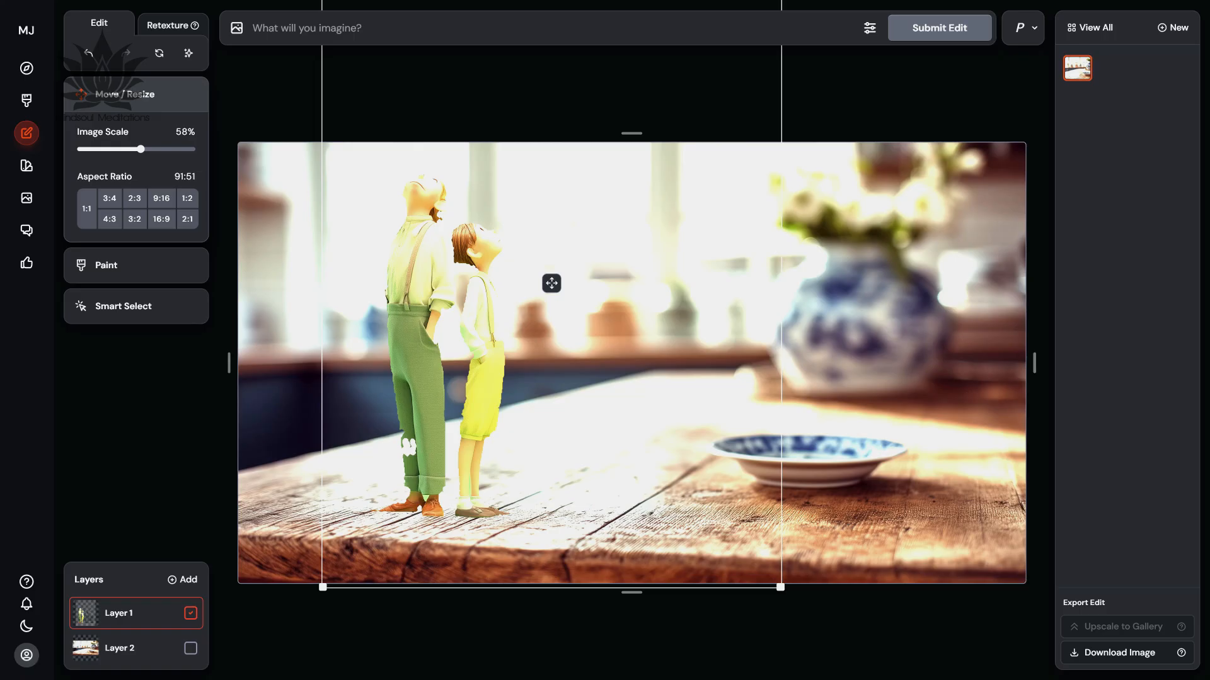
{"action": "left_click_drag", "start_coordinate": [551, 283], "coordinate": [689, 287]}
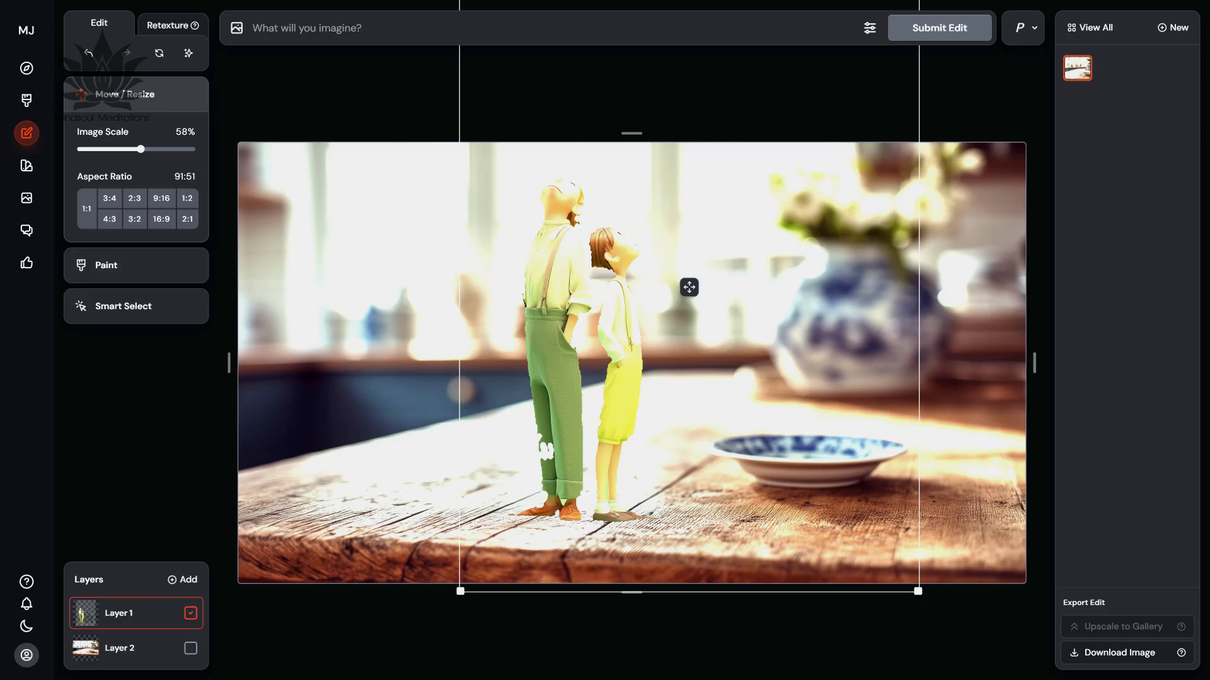
Erase the ankle areas of both figures on Layer 1 with a 35px brush.
{"action": "left_click", "coordinate": [106, 265]}
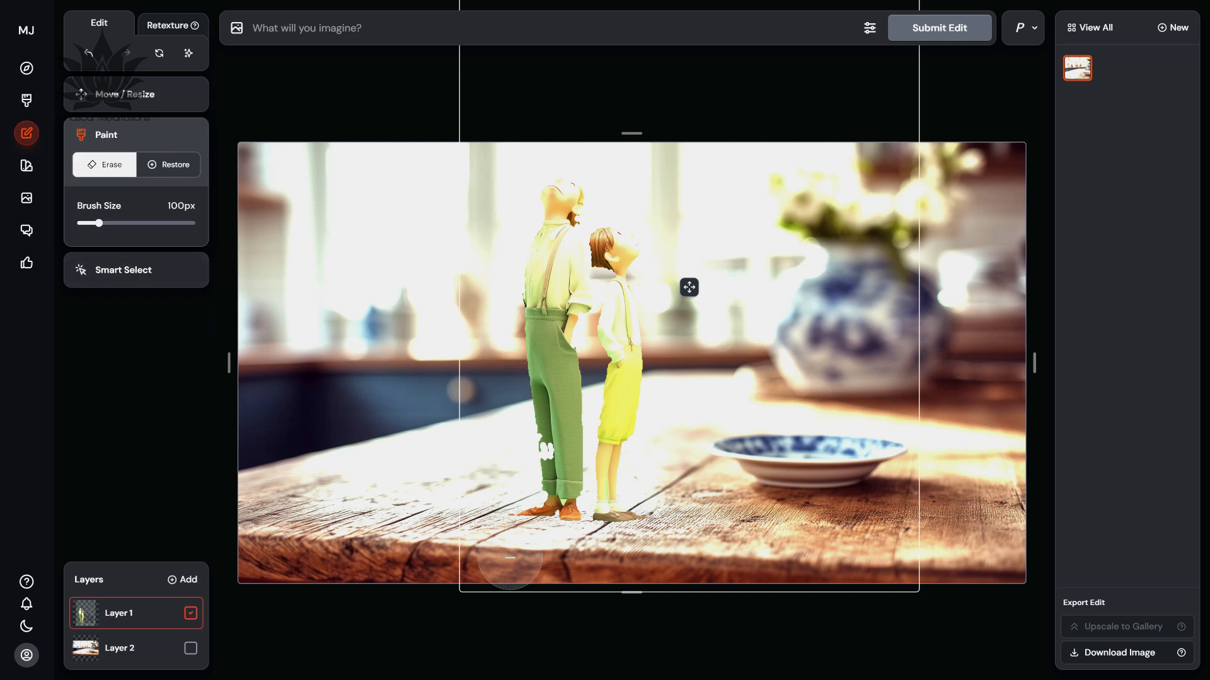
{"action": "left_click_drag", "start_coordinate": [99, 223], "coordinate": [83, 223]}
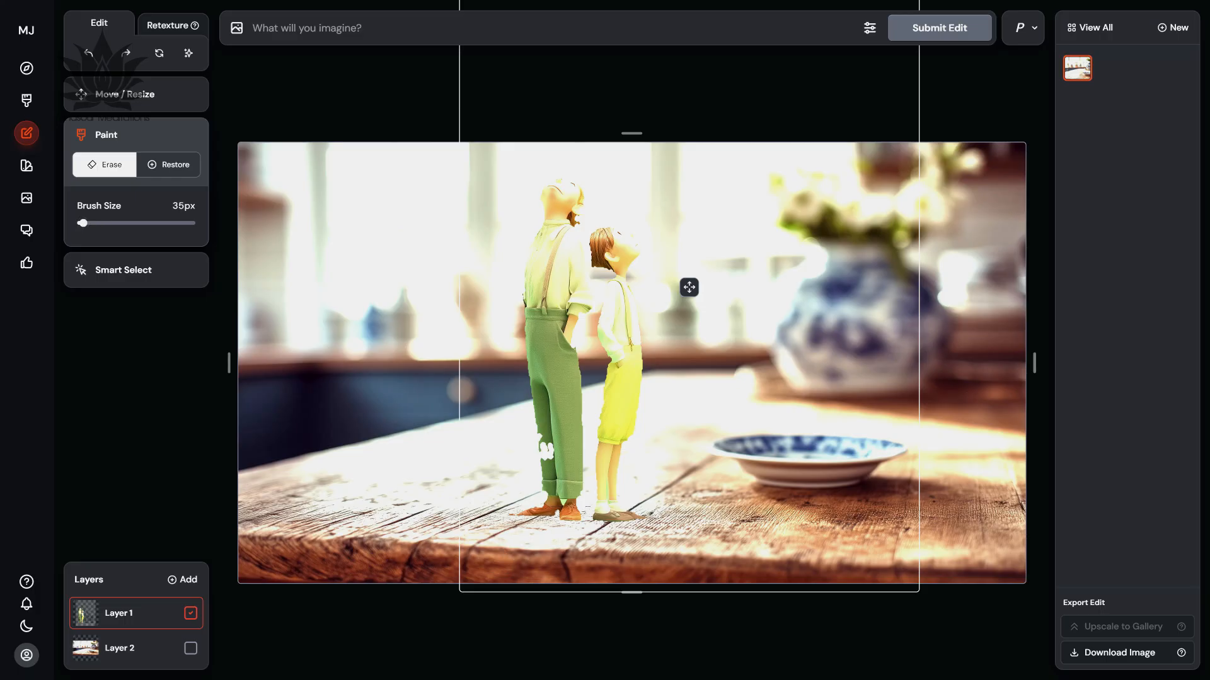
{"action": "left_click", "coordinate": [564, 502]}
{"action": "left_click_drag", "start_coordinate": [606, 480], "coordinate": [607, 497]}
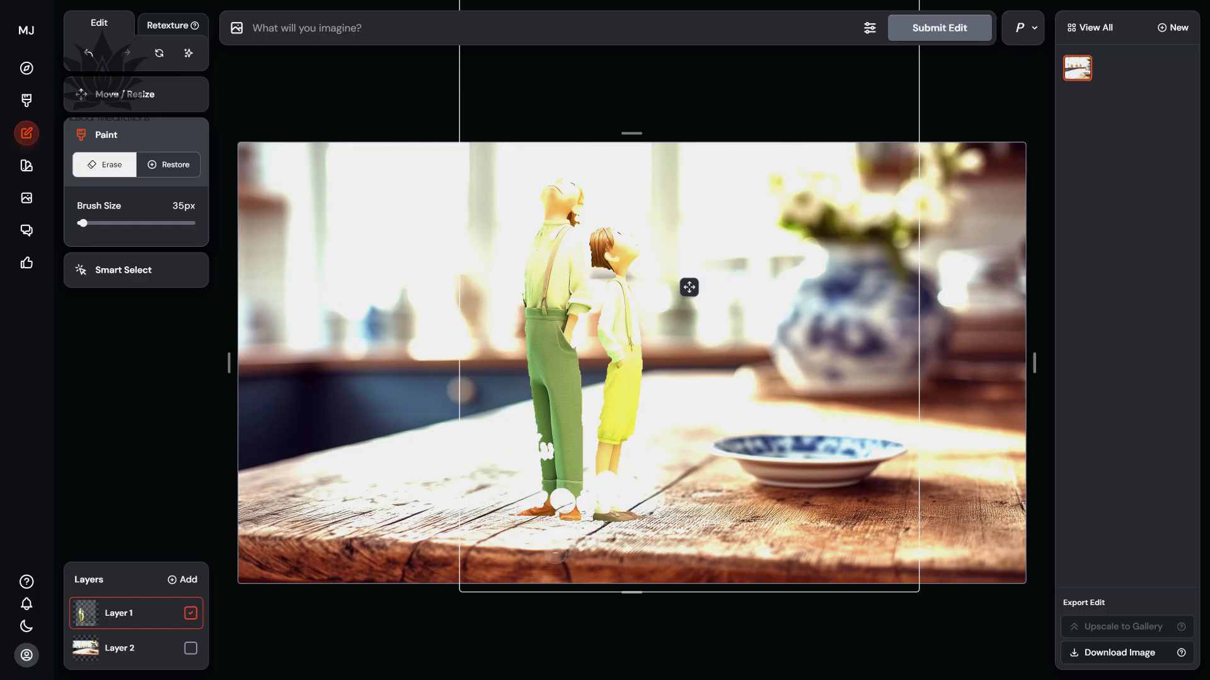
Erase Layer 2 with a 60px brush around both figures and across the tabletop from their feet towards the area below the plate.
{"action": "left_click", "coordinate": [126, 648]}
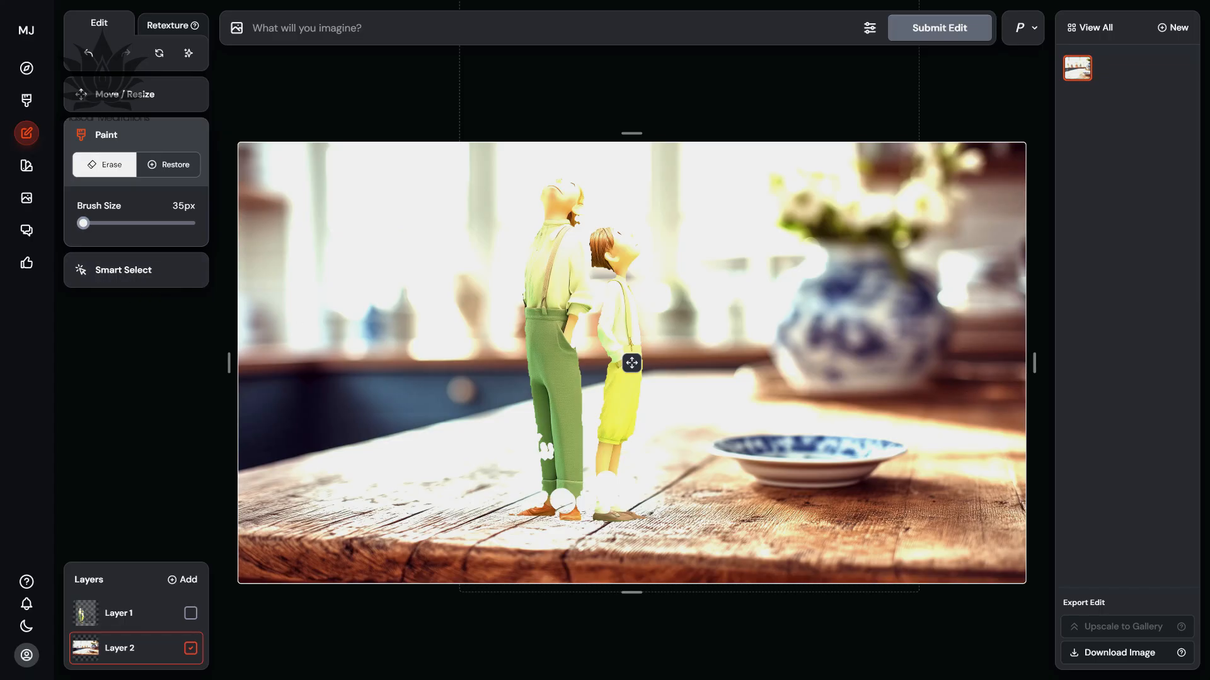
{"action": "left_click_drag", "start_coordinate": [82, 223], "coordinate": [89, 223]}
{"action": "mouse_move", "coordinate": [582, 519]}
{"action": "left_mouse_down"}
{"action": "mouse_move", "coordinate": [517, 519]}
{"action": "mouse_move", "coordinate": [552, 502]}
{"action": "mouse_move", "coordinate": [529, 441]}
{"action": "mouse_move", "coordinate": [522, 318]}
{"action": "mouse_move", "coordinate": [554, 190]}
{"action": "mouse_move", "coordinate": [574, 212]}
{"action": "mouse_move", "coordinate": [564, 234]}
{"action": "mouse_move", "coordinate": [567, 247]}
{"action": "mouse_move", "coordinate": [576, 240]}
{"action": "mouse_move", "coordinate": [581, 294]}
{"action": "mouse_move", "coordinate": [563, 500]}
{"action": "mouse_move", "coordinate": [616, 525]}
{"action": "mouse_move", "coordinate": [647, 512]}
{"action": "mouse_move", "coordinate": [610, 480]}
{"action": "mouse_move", "coordinate": [627, 376]}
{"action": "mouse_move", "coordinate": [635, 434]}
{"action": "mouse_move", "coordinate": [598, 386]}
{"action": "mouse_move", "coordinate": [601, 224]}
{"action": "mouse_move", "coordinate": [629, 234]}
{"action": "mouse_move", "coordinate": [638, 297]}
{"action": "left_mouse_up"}
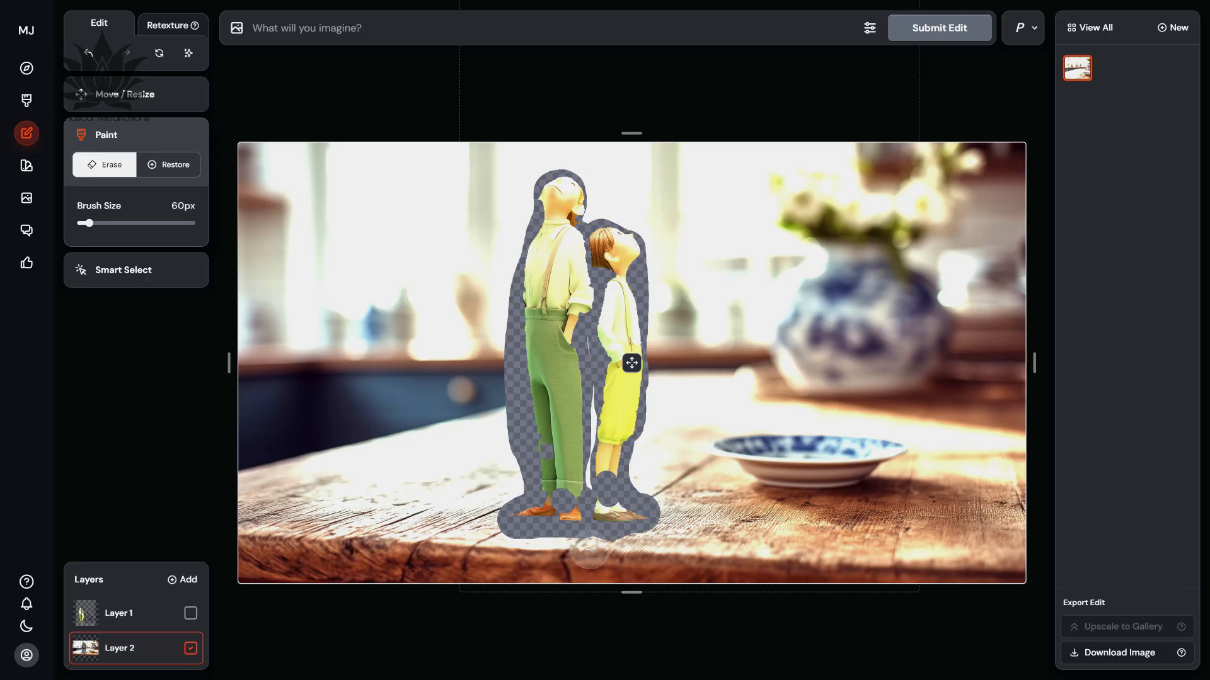
{"action": "mouse_move", "coordinate": [603, 542]}
{"action": "left_mouse_down"}
{"action": "mouse_move", "coordinate": [761, 549]}
{"action": "mouse_move", "coordinate": [726, 550]}
{"action": "mouse_move", "coordinate": [668, 519]}
{"action": "mouse_move", "coordinate": [667, 547]}
{"action": "mouse_move", "coordinate": [625, 562]}
{"action": "mouse_move", "coordinate": [545, 550]}
{"action": "mouse_move", "coordinate": [588, 565]}
{"action": "mouse_move", "coordinate": [713, 558]}
{"action": "left_mouse_up"}
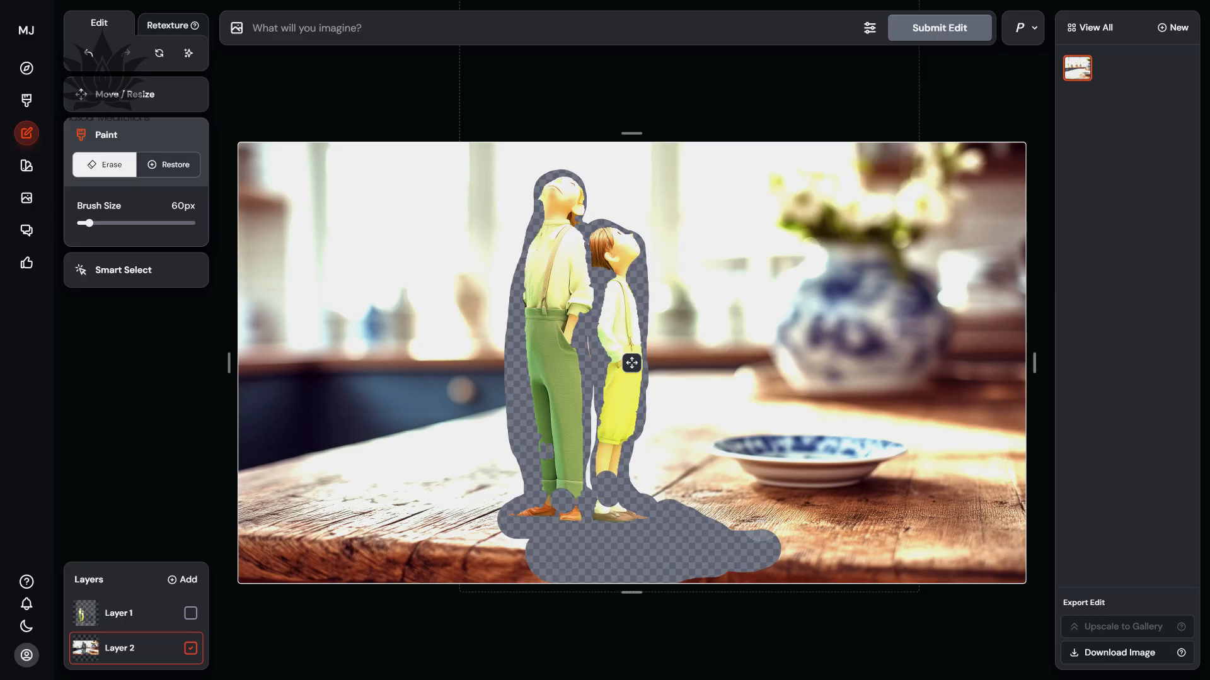
{"action": "left_click_drag", "start_coordinate": [696, 523], "coordinate": [799, 534]}
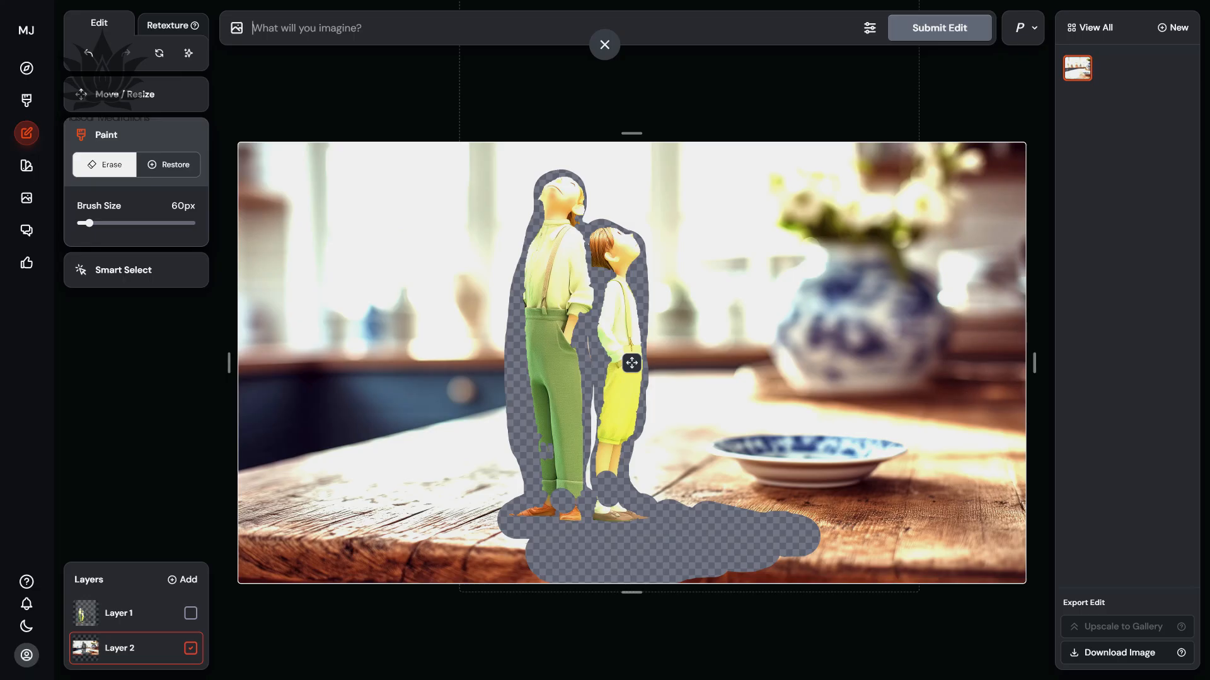
Submit the edit with the prompt "two miniature people standing on a table looking up".
{"action": "type", "text": "two miniatu"}
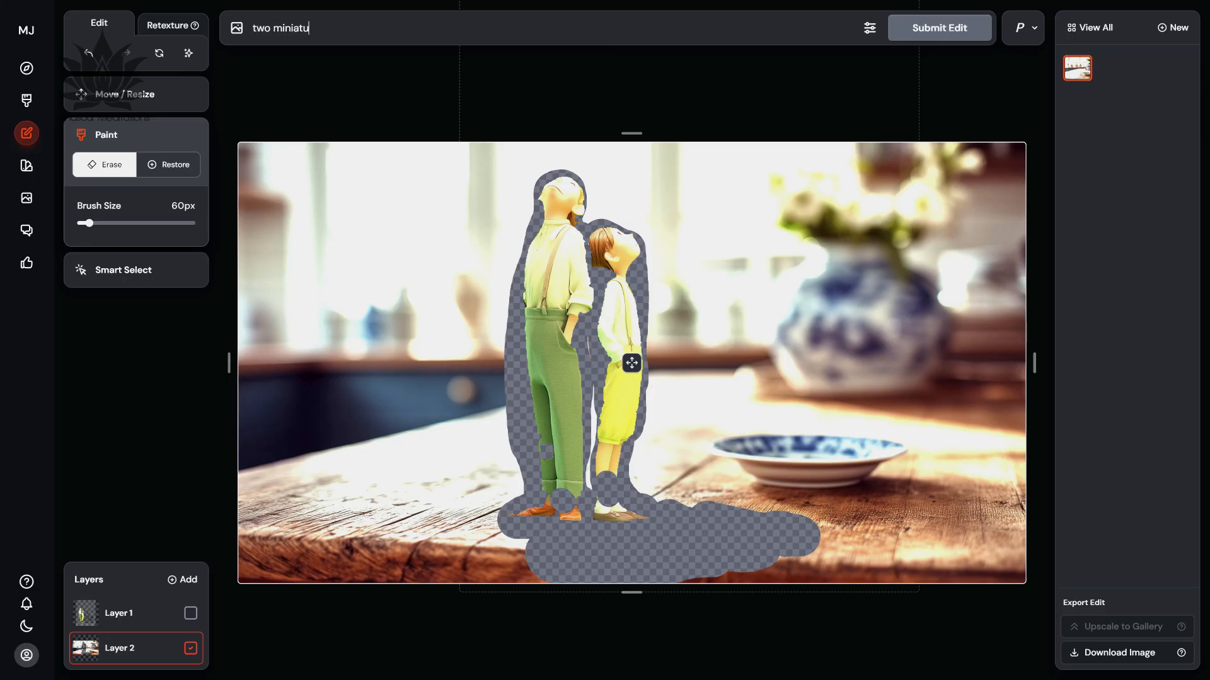
{"action": "type", "text": "re people standing on a table looking up"}
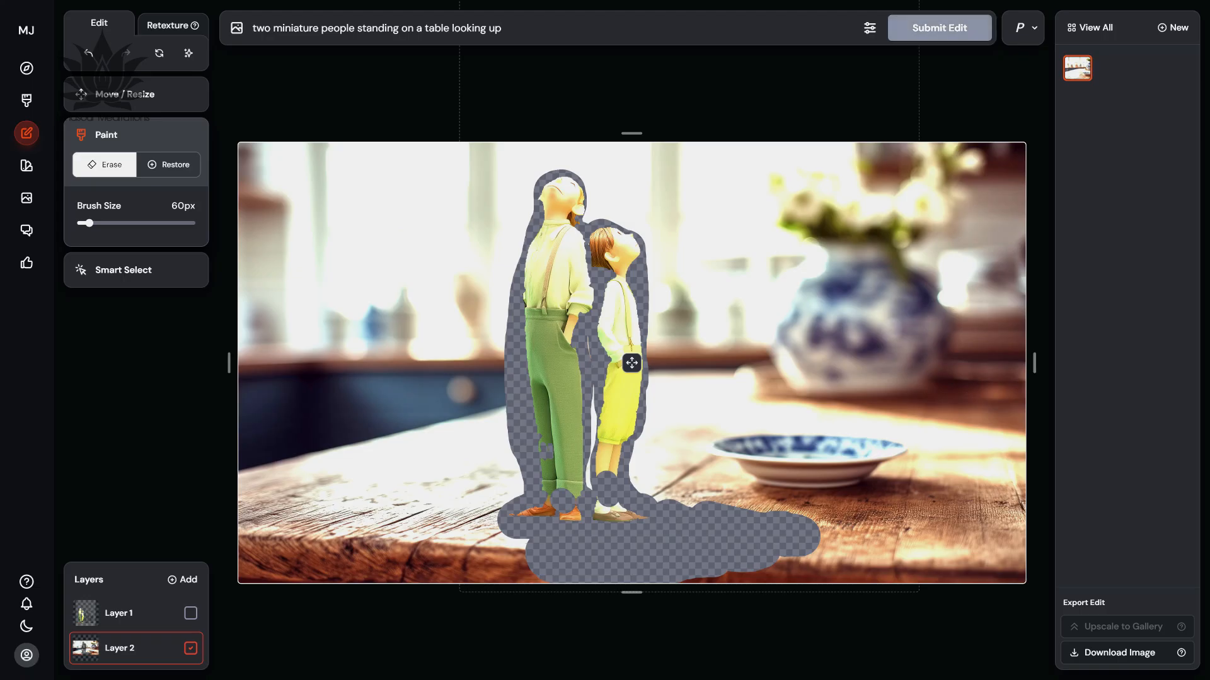
{"action": "key", "text": "Return"}
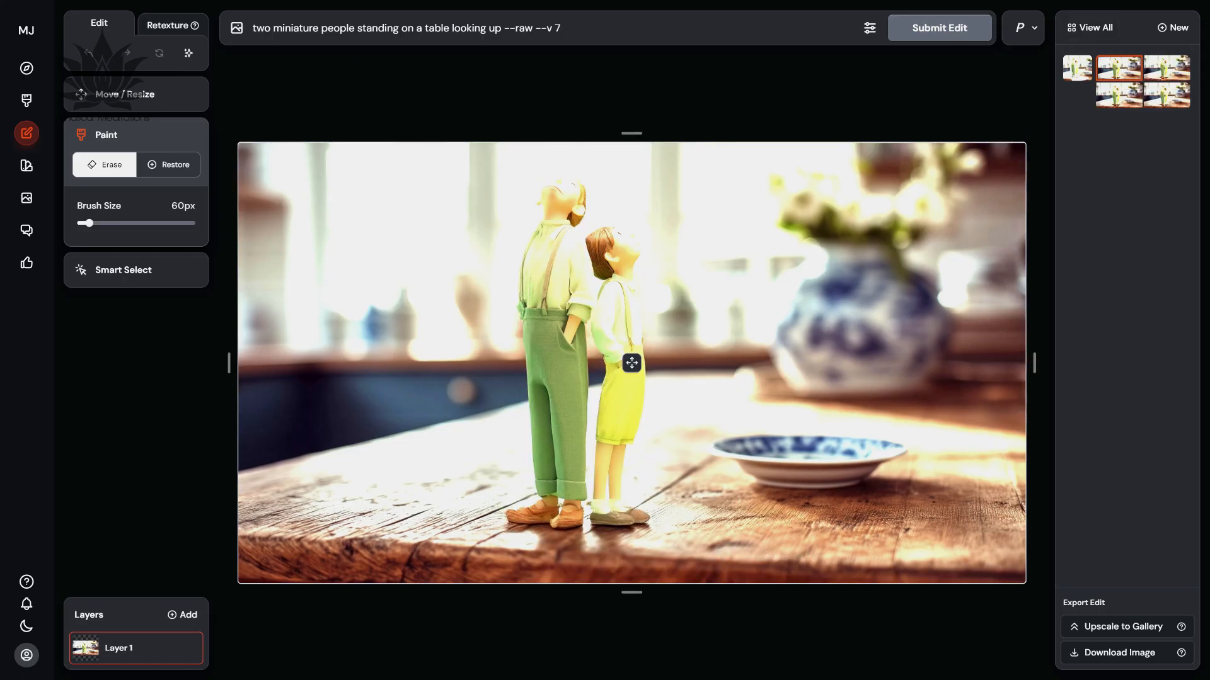
View the generated variations one by one to compare how the two figures blend into the kitchen table scene.
{"action": "left_click", "coordinate": [1167, 69]}
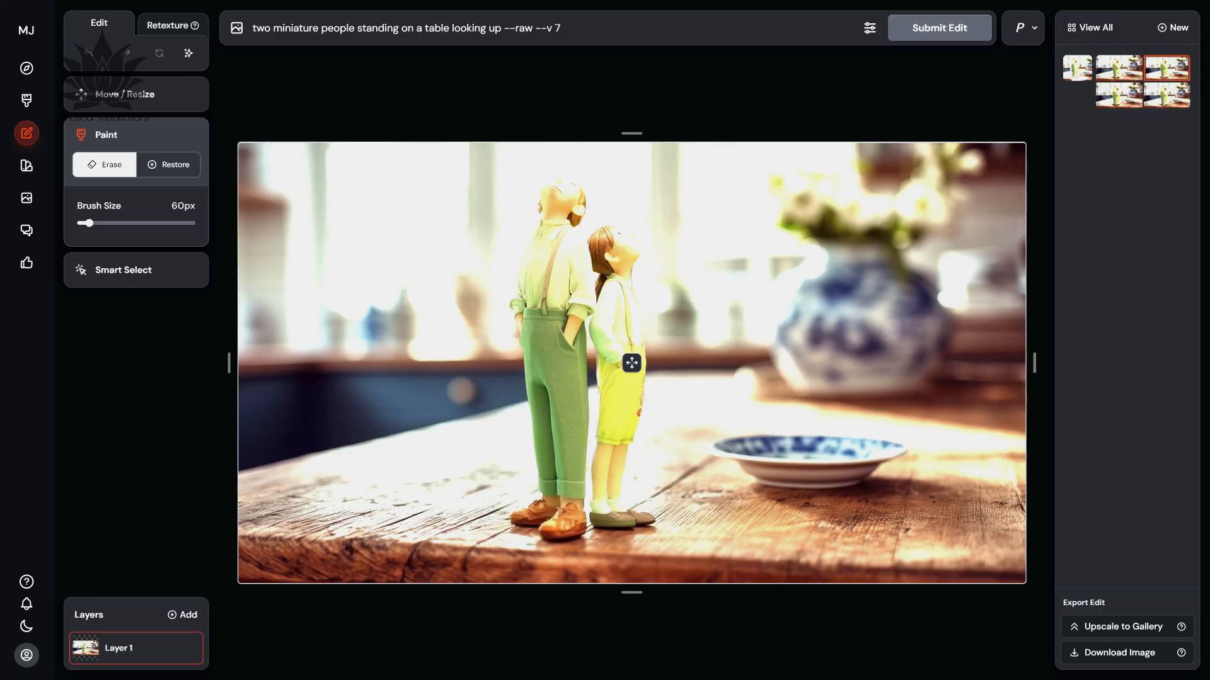
{"action": "left_click", "coordinate": [1119, 95]}
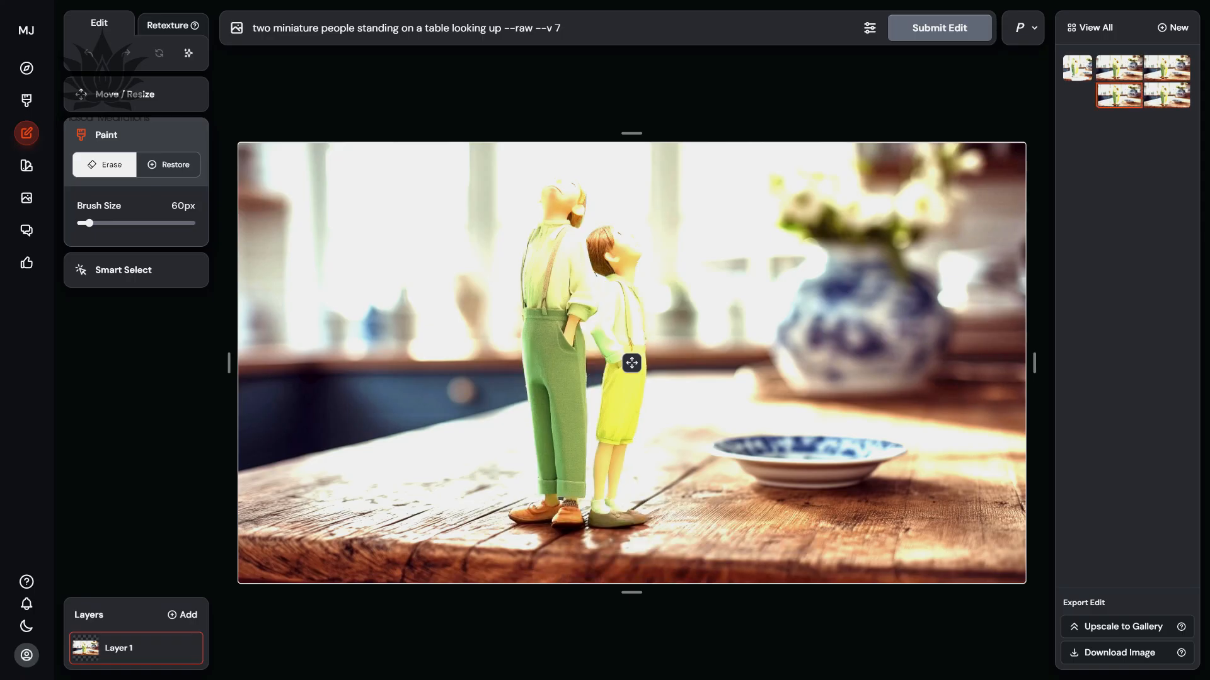
{"action": "left_click", "coordinate": [1166, 95]}
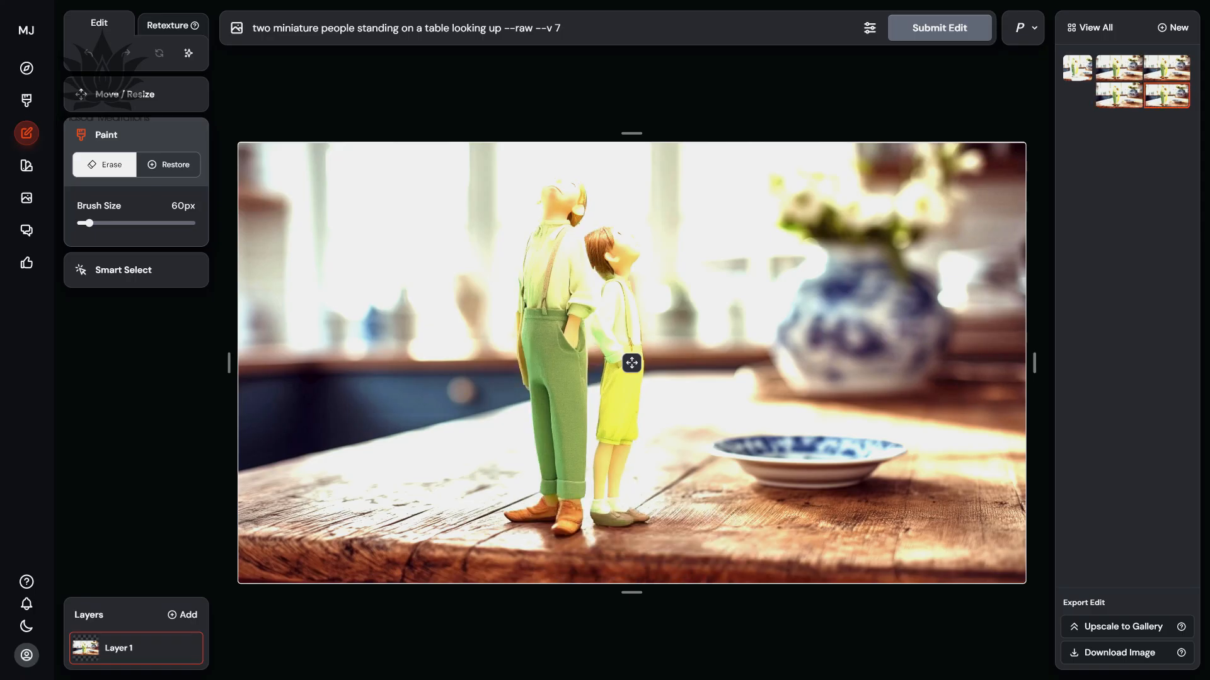
{"action": "left_click", "coordinate": [1118, 68]}
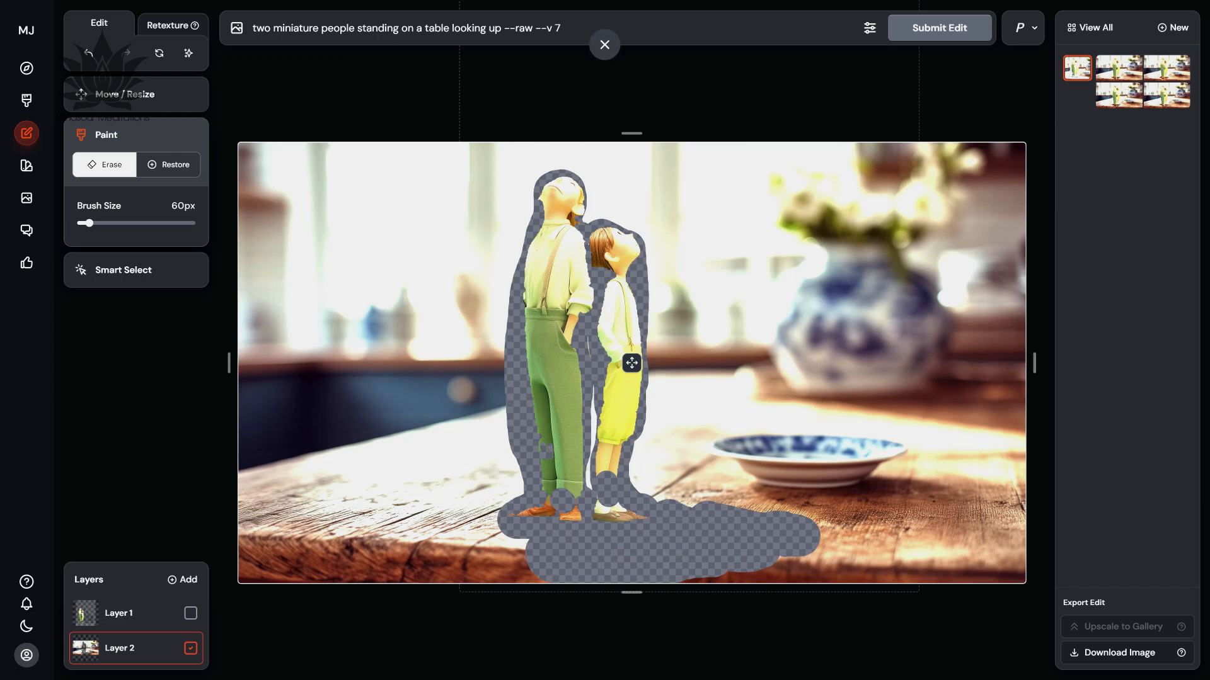
Undo the erasures on Layer 2 around both figures and across the tabletop.
{"action": "key", "text": "ctrl+z"}
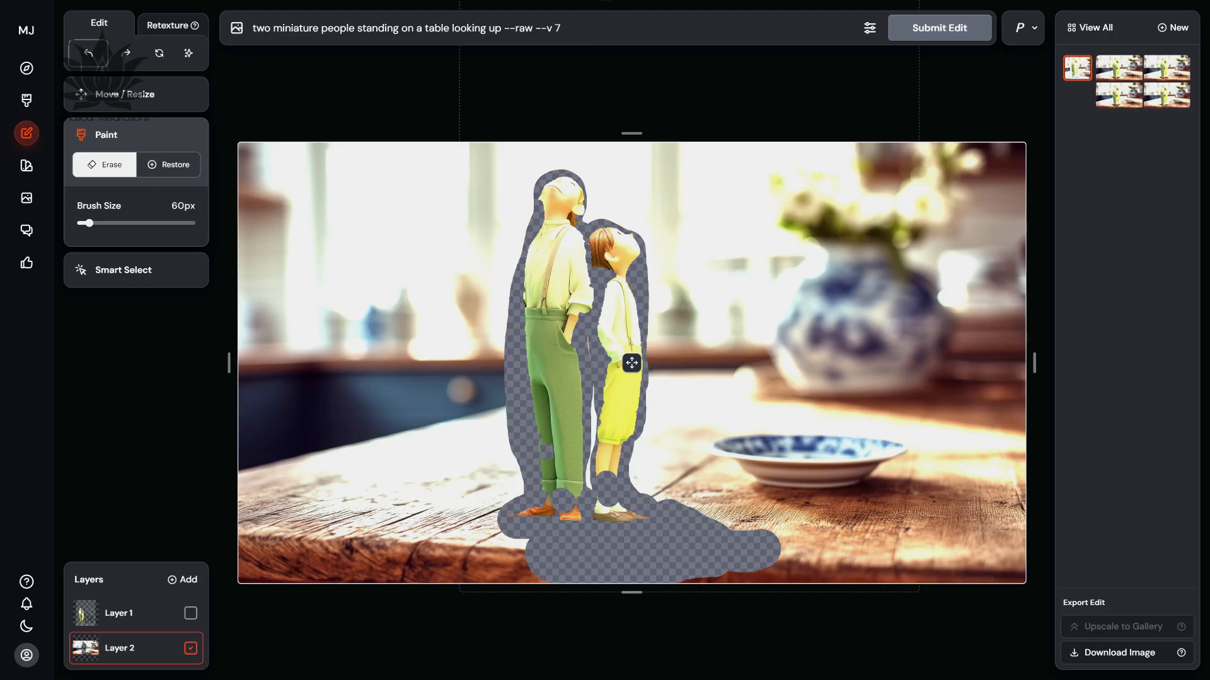
{"action": "key", "text": "ctrl+z"}
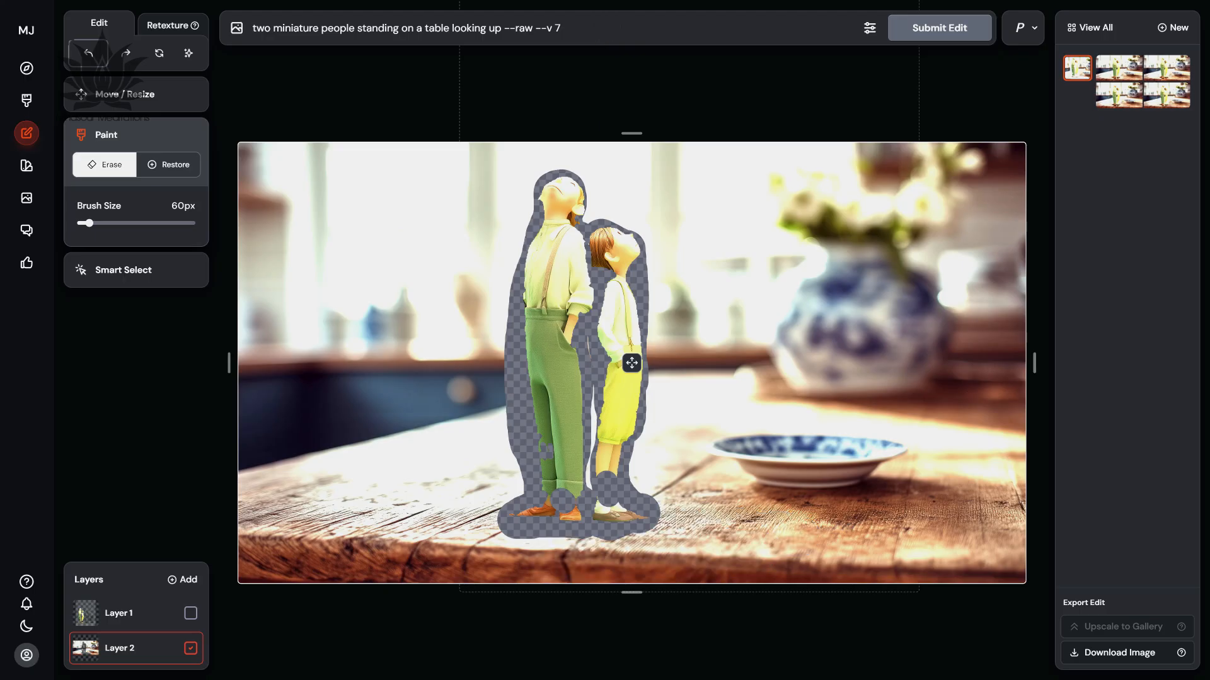
{"action": "key", "text": "ctrl+z"}
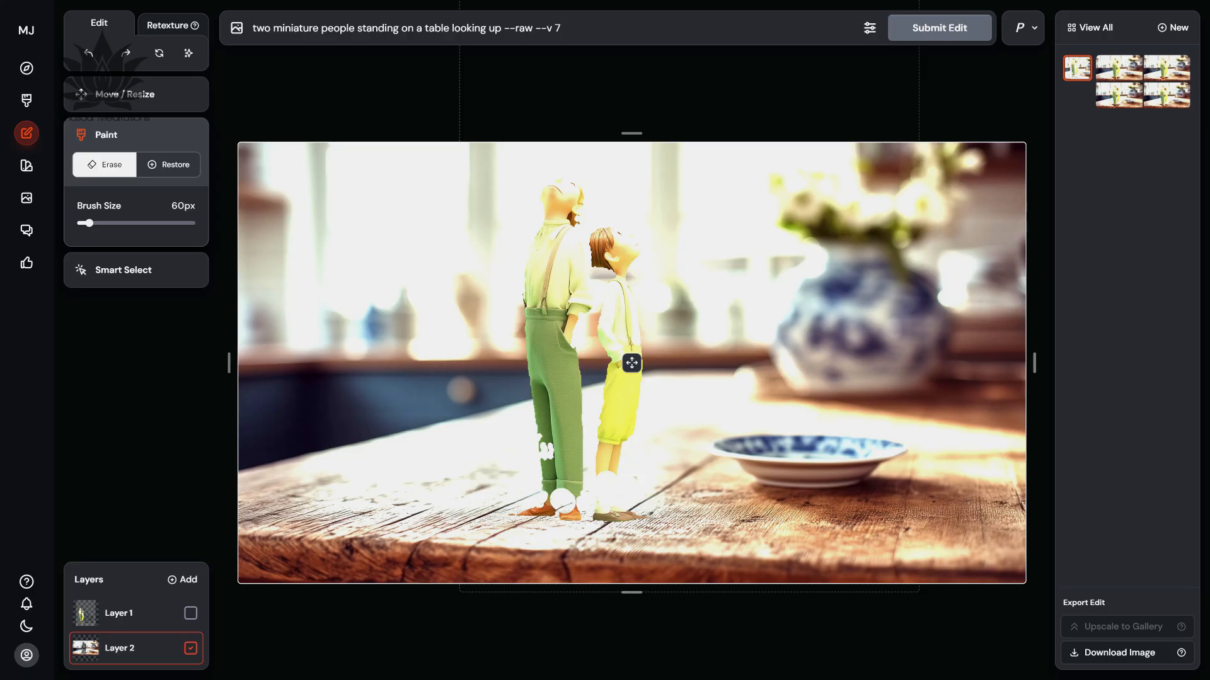
Scale the figures on Layer 1 down to 40% and reposition them so their feet stand on the tabletop.
{"action": "left_click", "coordinate": [126, 613]}
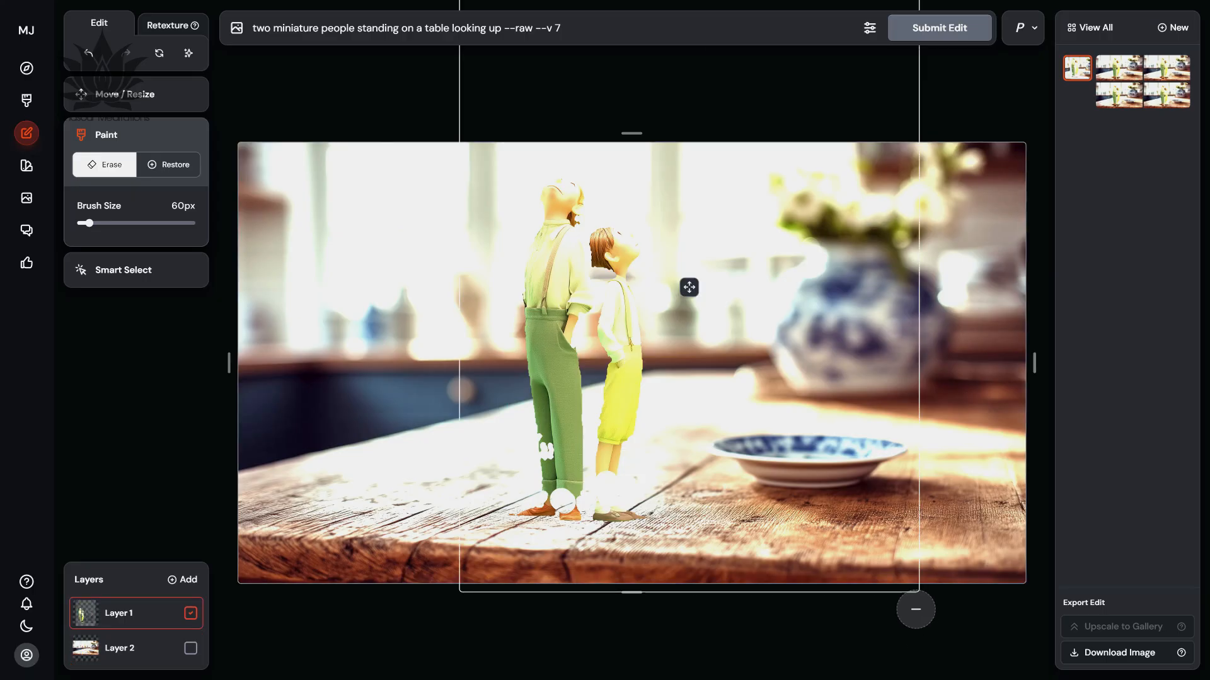
{"action": "left_click", "coordinate": [125, 94]}
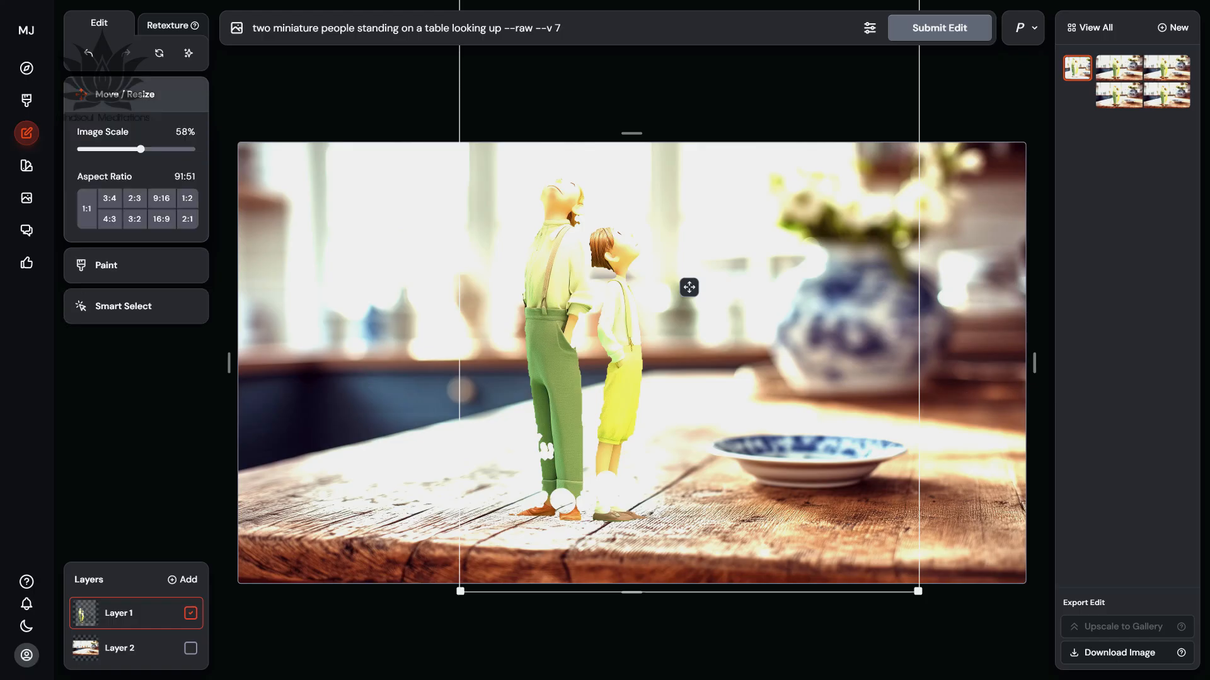
{"action": "left_click_drag", "start_coordinate": [917, 591], "coordinate": [779, 406]}
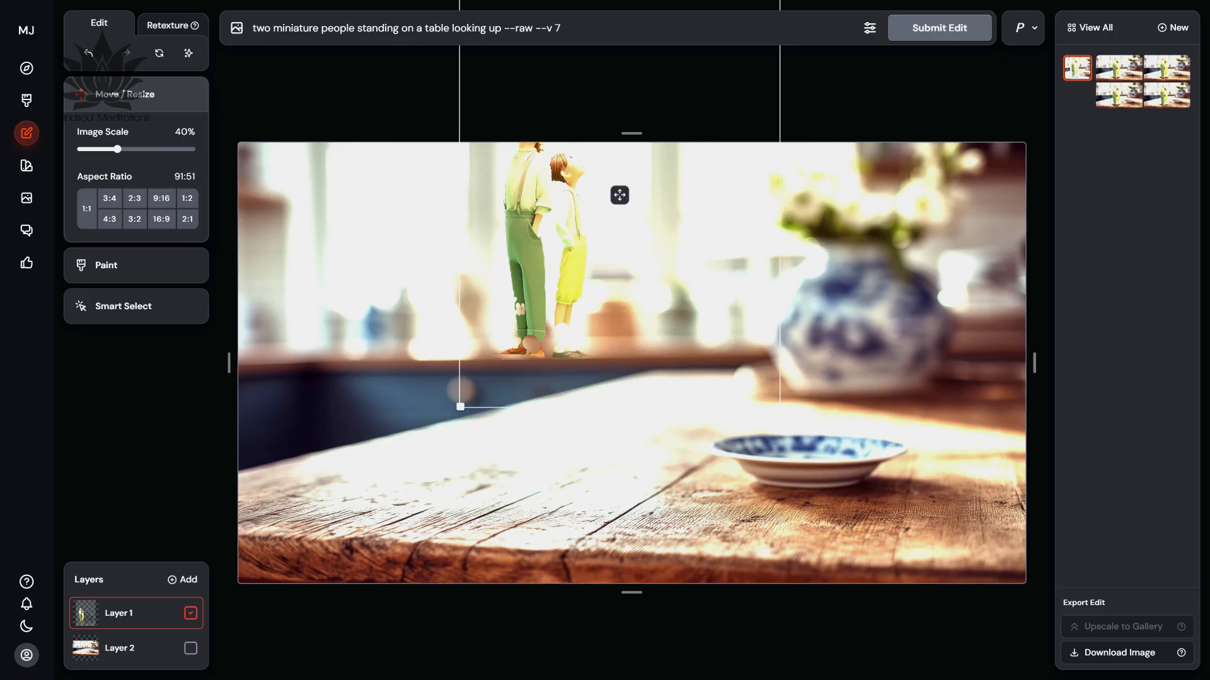
{"action": "left_click_drag", "start_coordinate": [619, 196], "coordinate": [626, 362]}
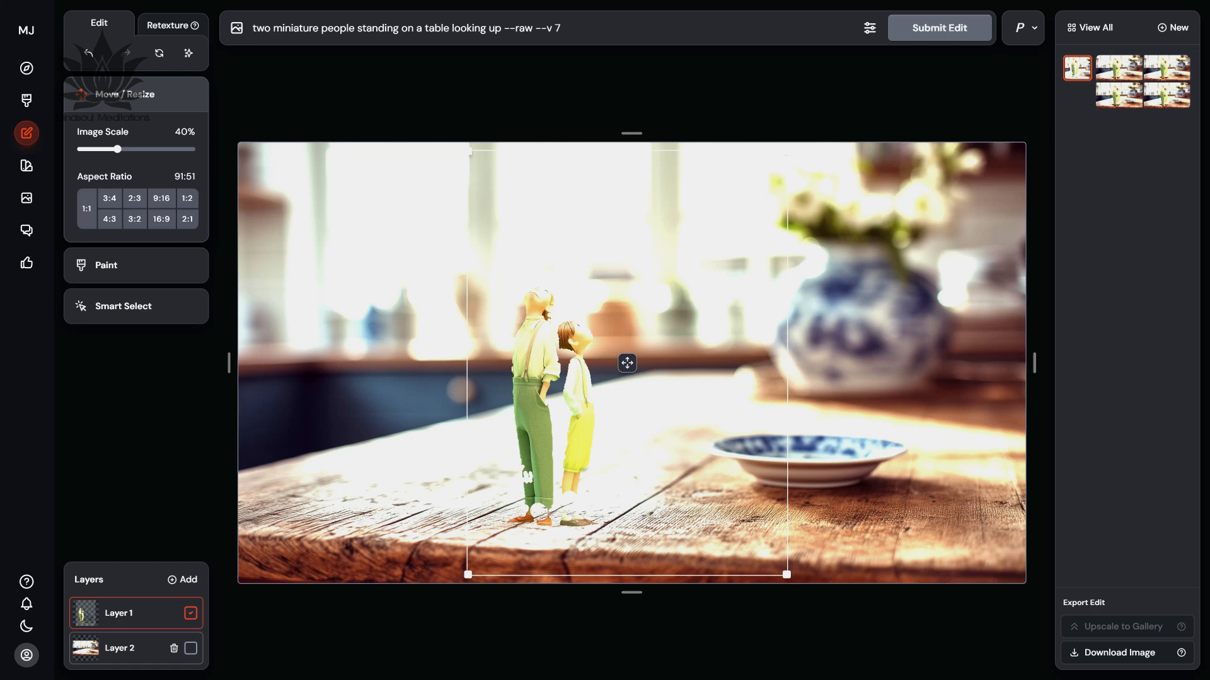
Erase Layer 2 around both figures and the table by their feet with a 60px brush, and submit the edit.
{"action": "left_click", "coordinate": [190, 648]}
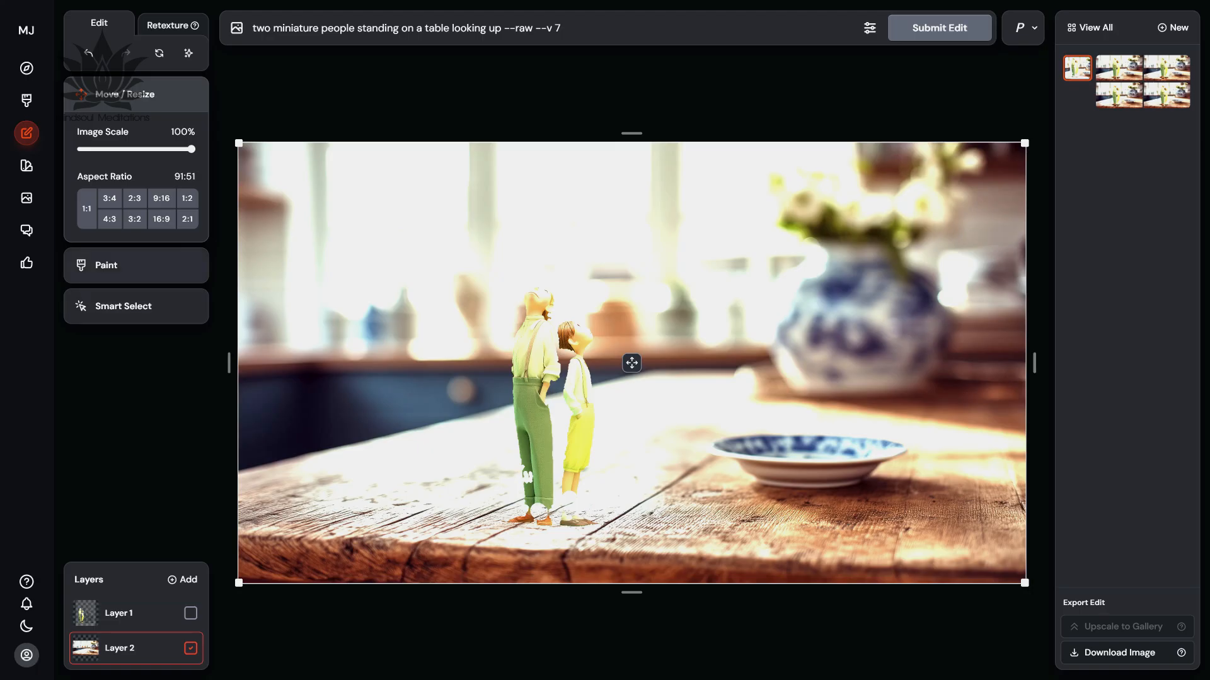
{"action": "left_click", "coordinate": [126, 266]}
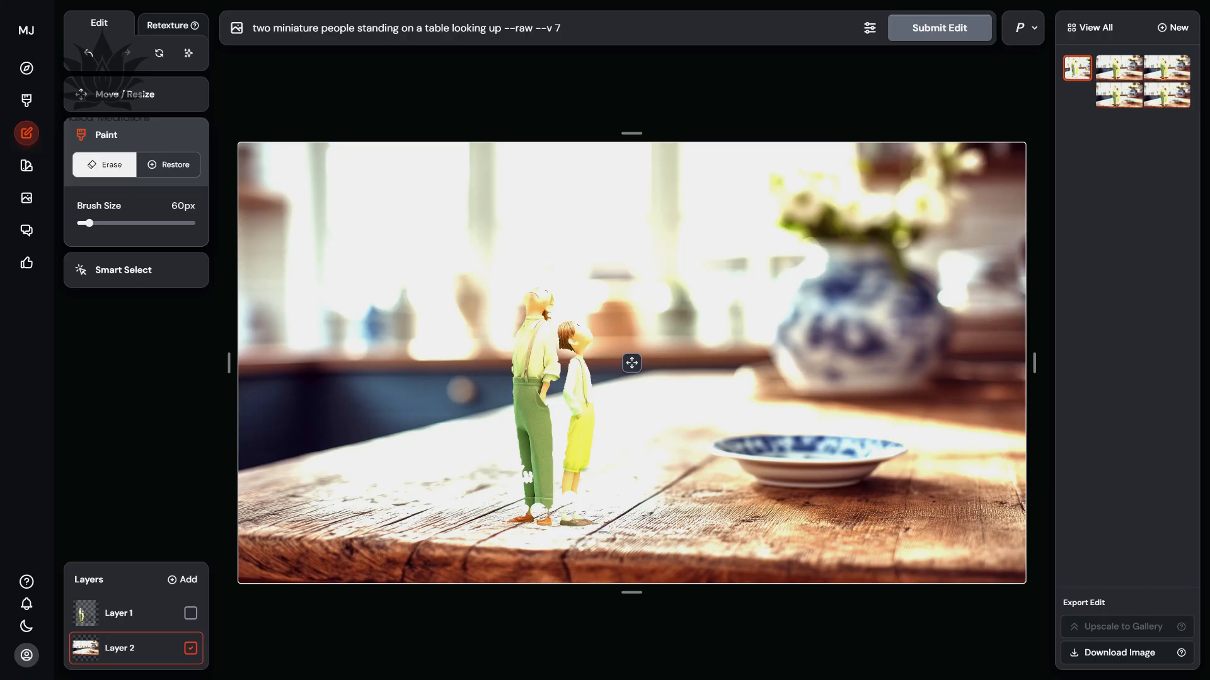
{"action": "mouse_move", "coordinate": [628, 532]}
{"action": "left_mouse_down"}
{"action": "mouse_move", "coordinate": [504, 518]}
{"action": "mouse_move", "coordinate": [519, 510]}
{"action": "mouse_move", "coordinate": [528, 408]}
{"action": "mouse_move", "coordinate": [526, 430]}
{"action": "mouse_move", "coordinate": [510, 372]}
{"action": "mouse_move", "coordinate": [528, 287]}
{"action": "mouse_move", "coordinate": [594, 338]}
{"action": "mouse_move", "coordinate": [580, 498]}
{"action": "mouse_move", "coordinate": [558, 527]}
{"action": "mouse_move", "coordinate": [541, 522]}
{"action": "mouse_move", "coordinate": [541, 506]}
{"action": "mouse_move", "coordinate": [577, 504]}
{"action": "mouse_move", "coordinate": [557, 475]}
{"action": "mouse_move", "coordinate": [566, 323]}
{"action": "mouse_move", "coordinate": [550, 398]}
{"action": "left_mouse_up"}
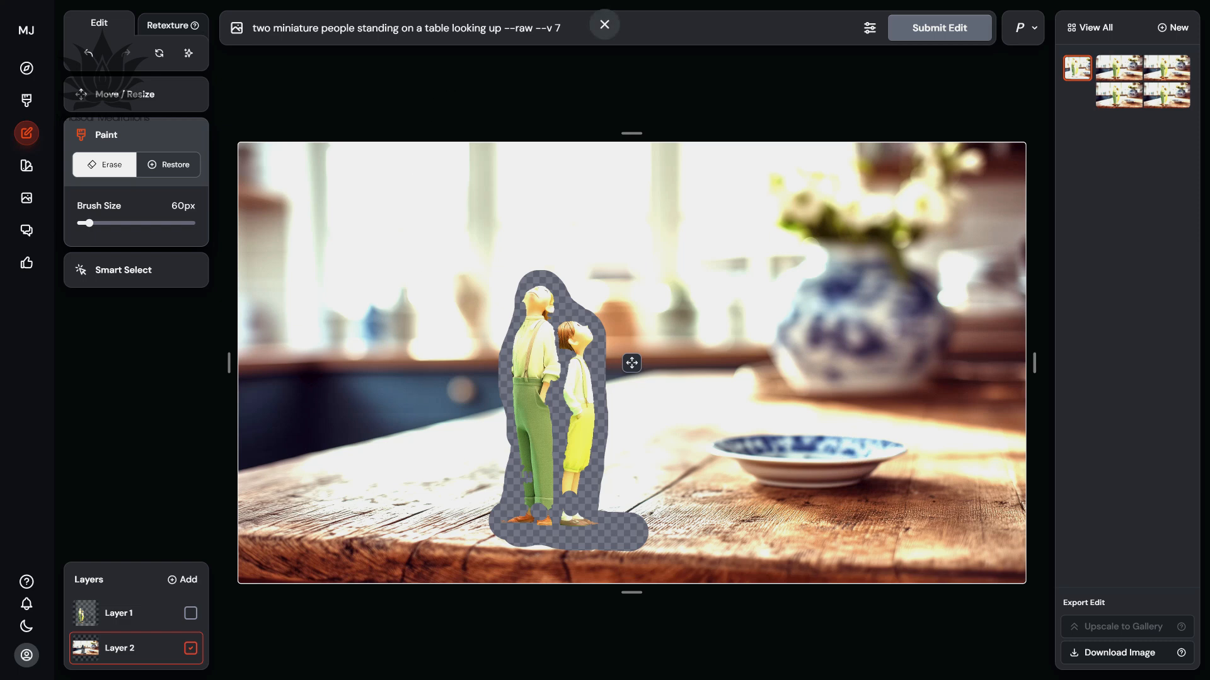
{"action": "left_click", "coordinate": [939, 28]}
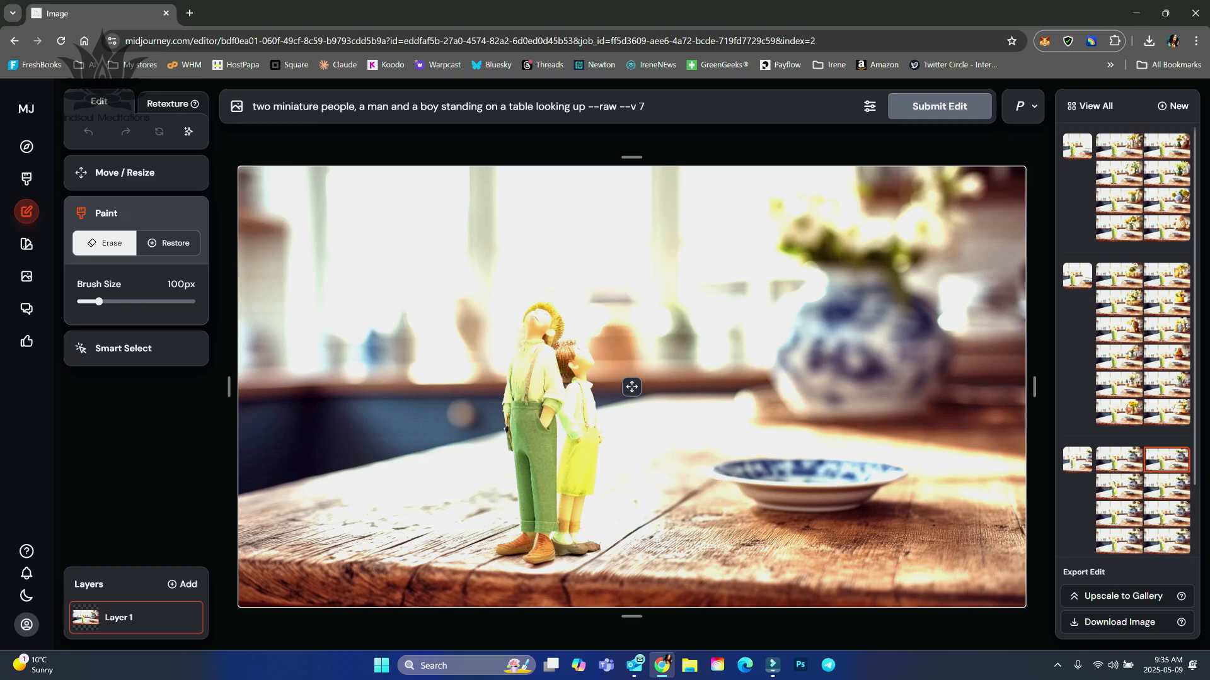
Add the "hand" image from Downloads as a new layer and scale it to 48% in the scene's upper-right corner.
{"action": "left_click", "coordinate": [182, 584]}
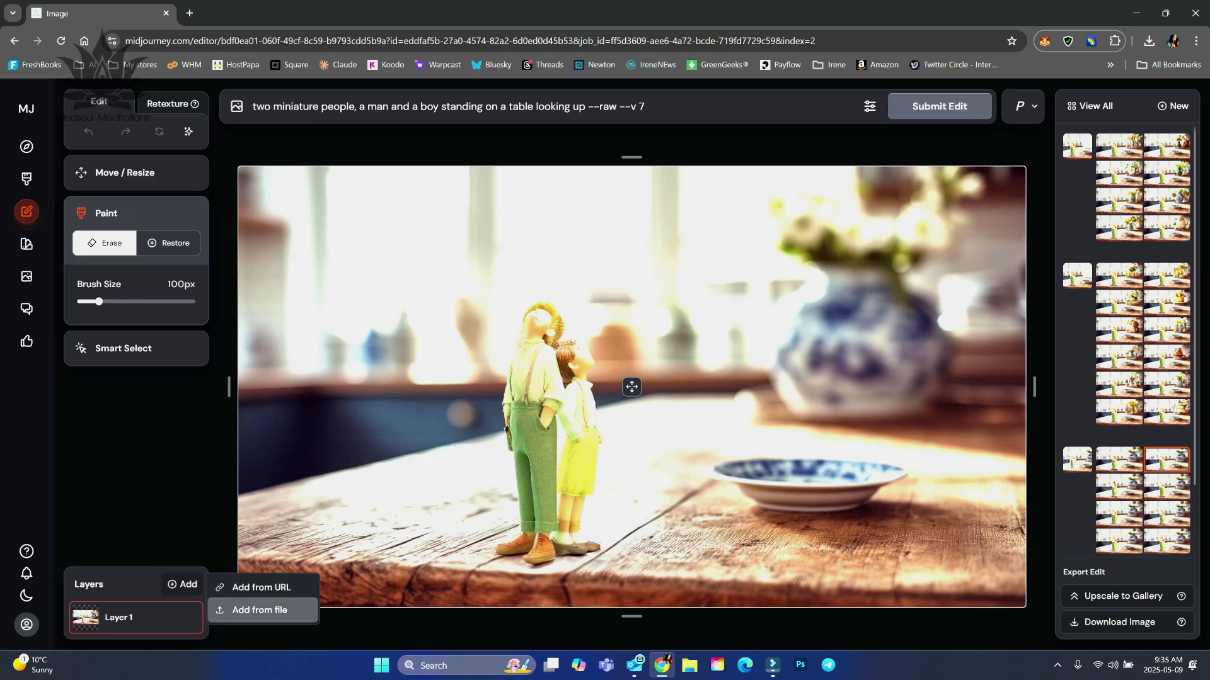
{"action": "left_click", "coordinate": [260, 610]}
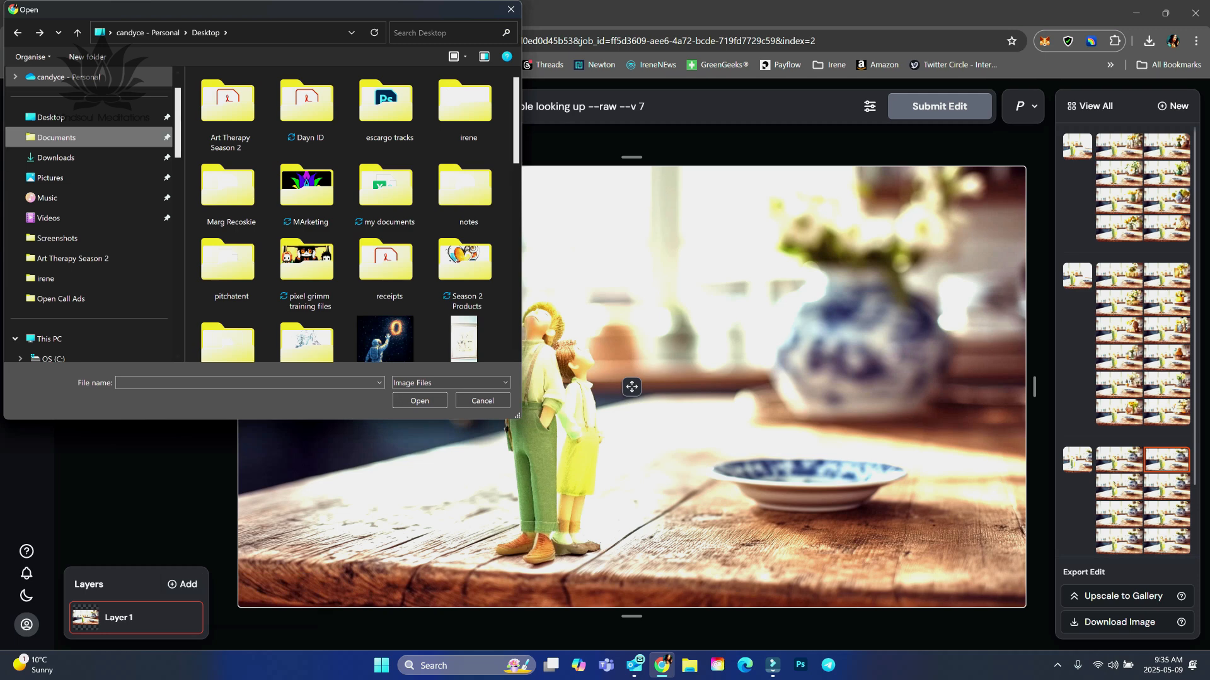
{"action": "left_click", "coordinate": [55, 158]}
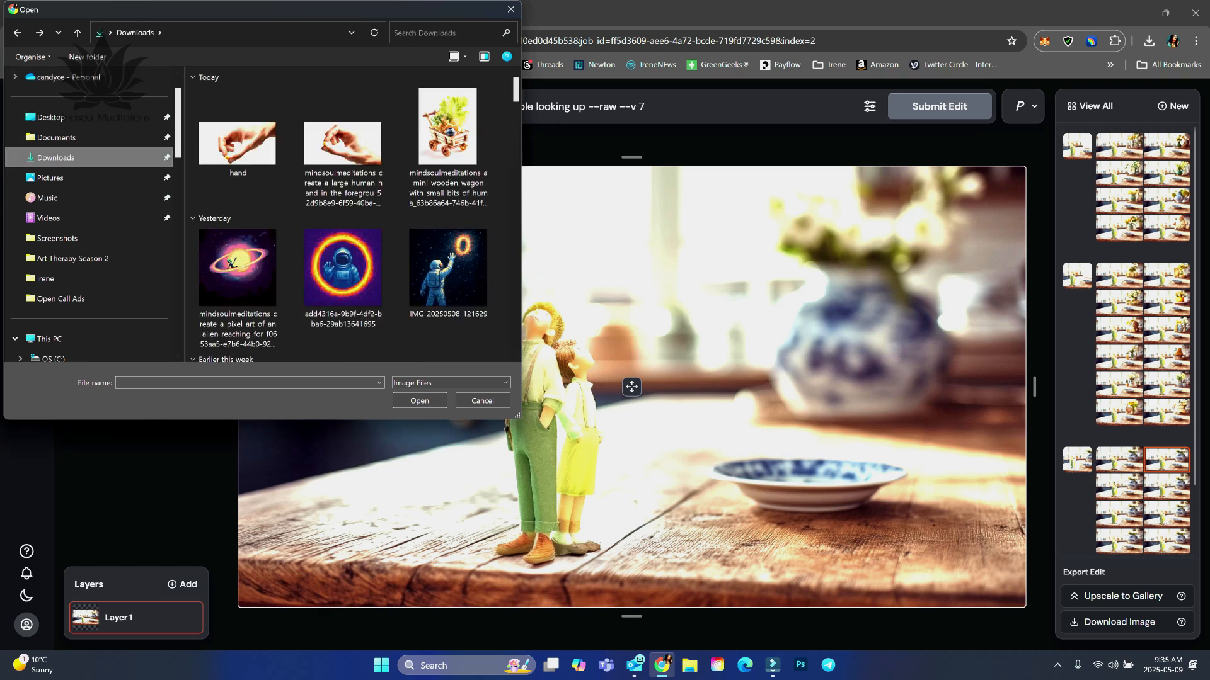
{"action": "double_click", "coordinate": [237, 143]}
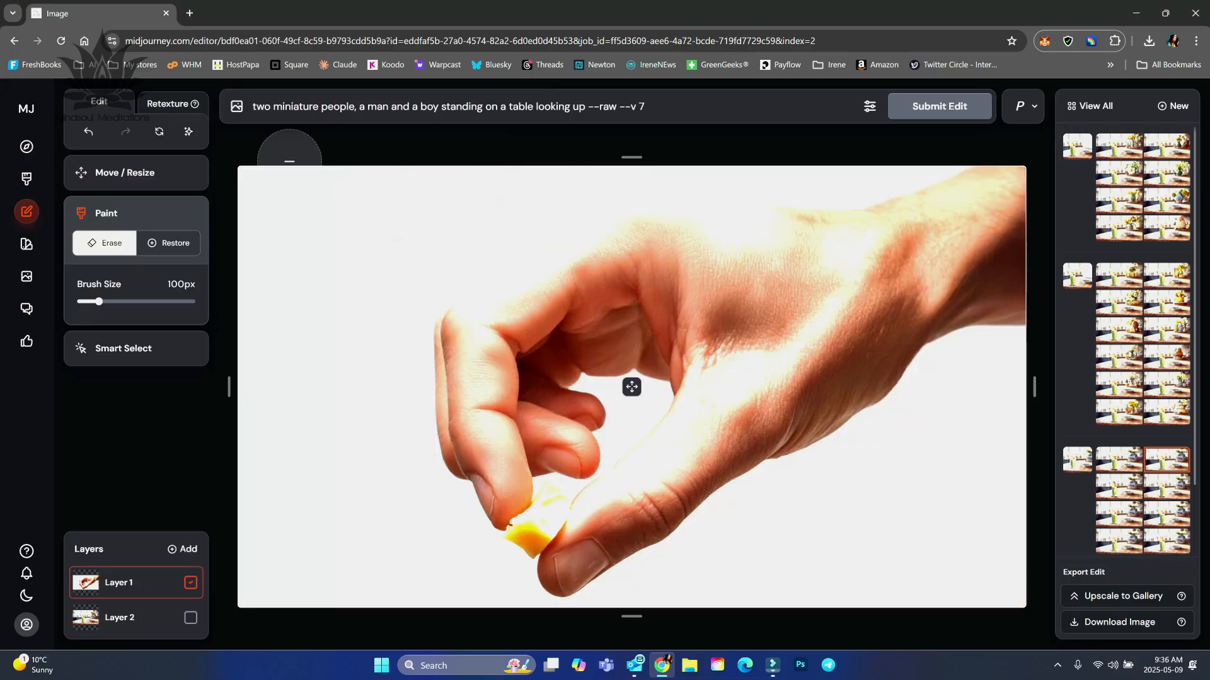
{"action": "left_click", "coordinate": [135, 172]}
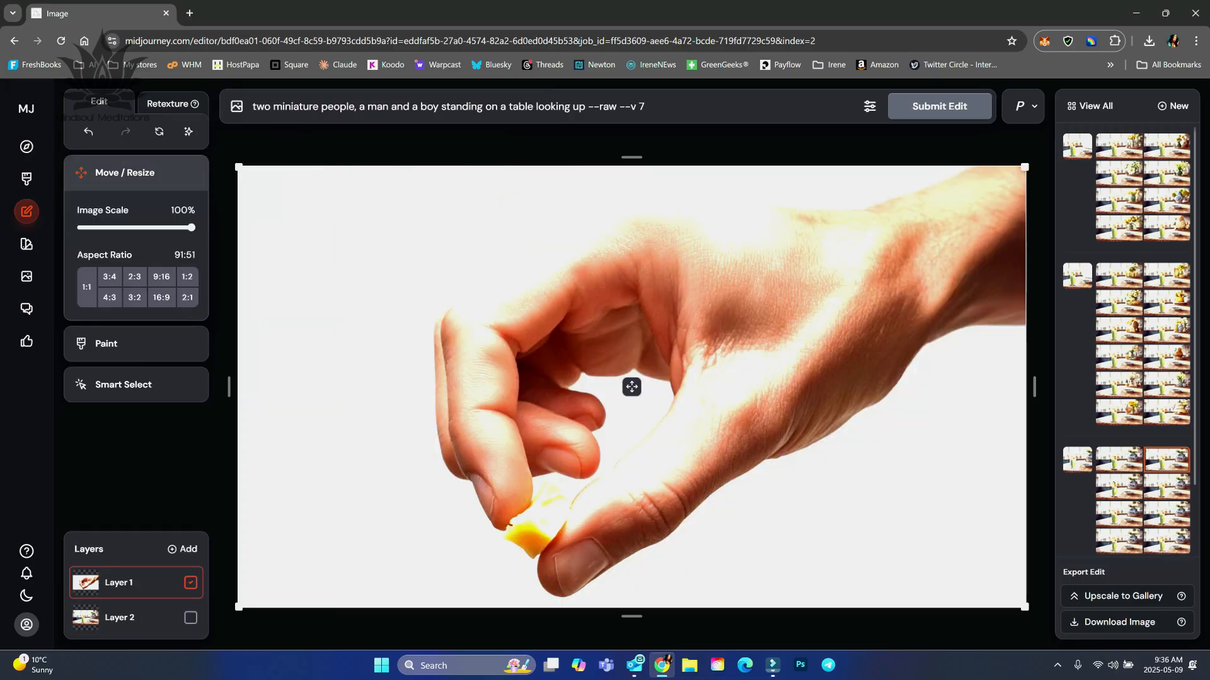
{"action": "left_click_drag", "start_coordinate": [238, 607], "coordinate": [641, 382]}
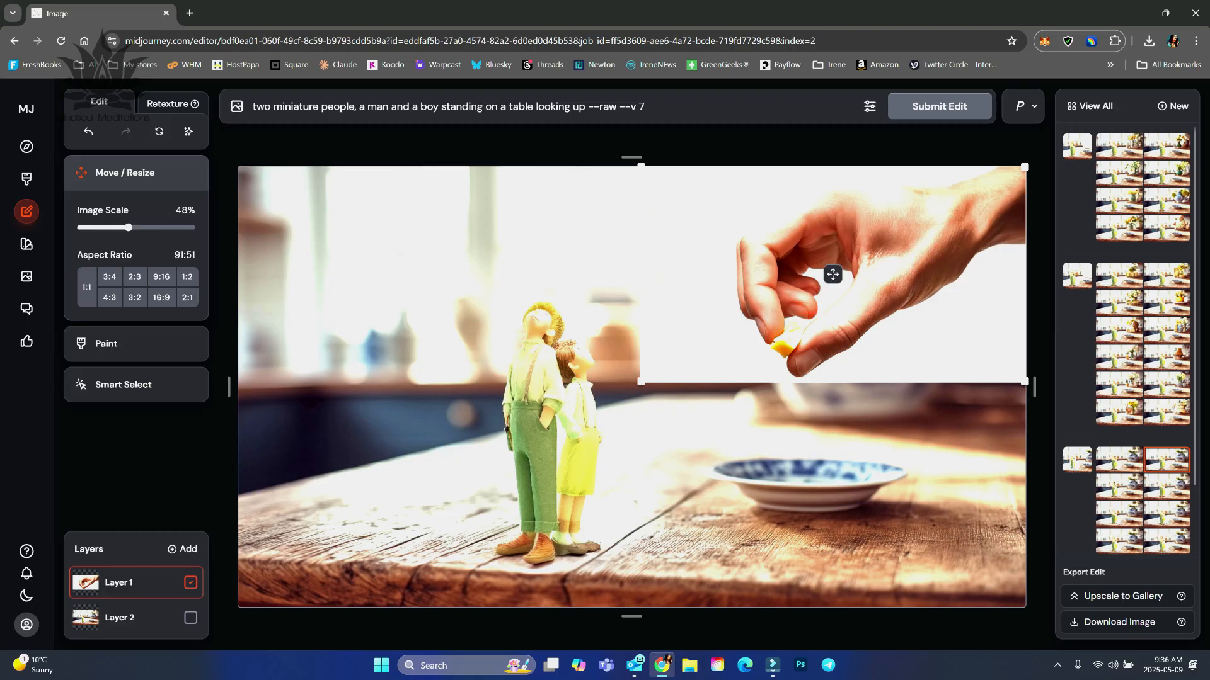
Smart-select the hand and cheese, exclude the gap between the fingers, erase the background, and clean leftover white from the gap with a 20px brush.
{"action": "left_click", "coordinate": [124, 384]}
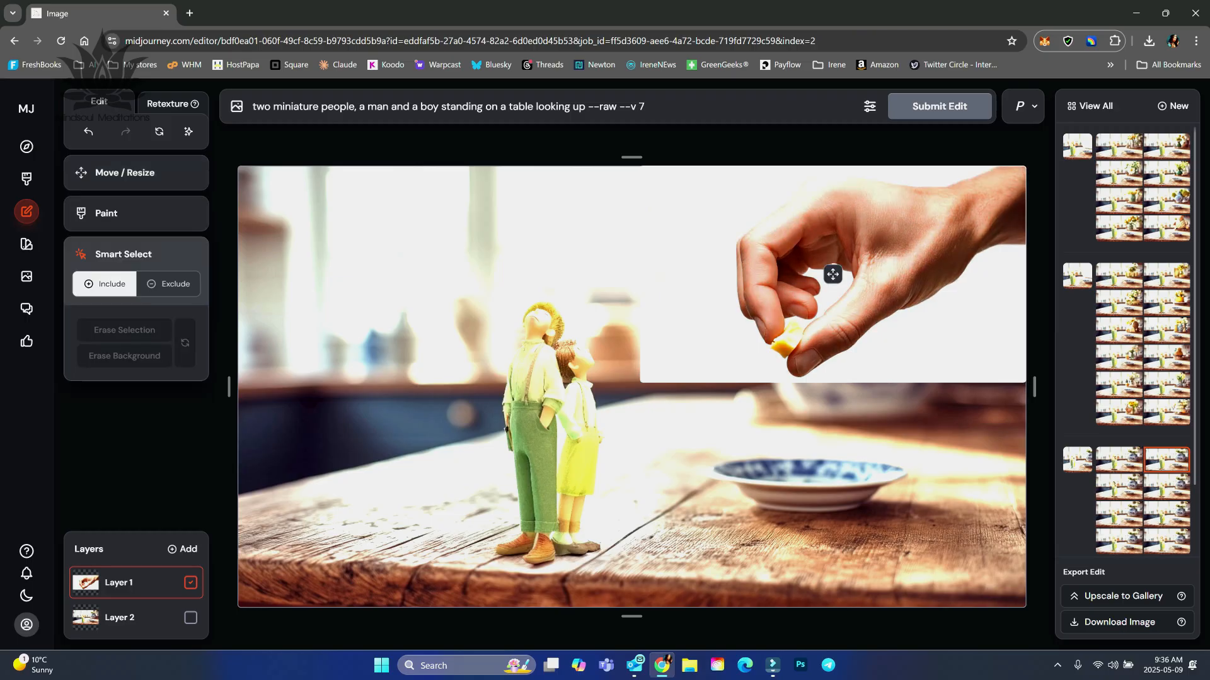
{"action": "left_click", "coordinate": [853, 227]}
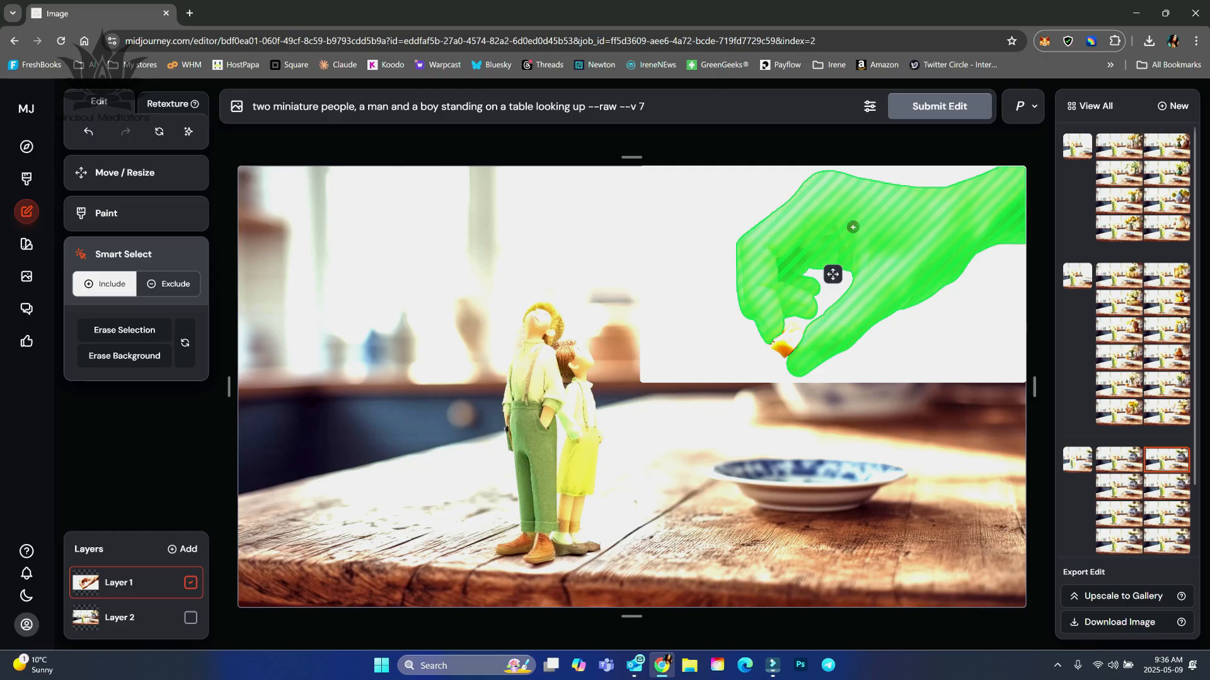
{"action": "left_click", "coordinate": [791, 332]}
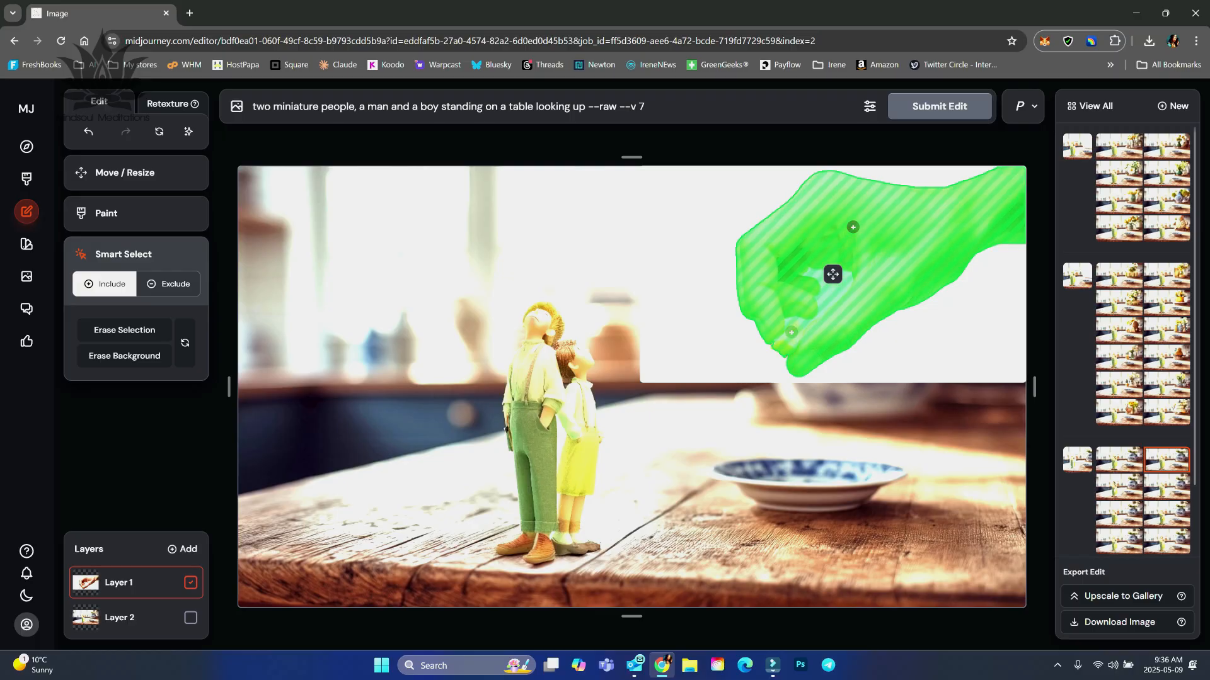
{"action": "left_click", "coordinate": [168, 284]}
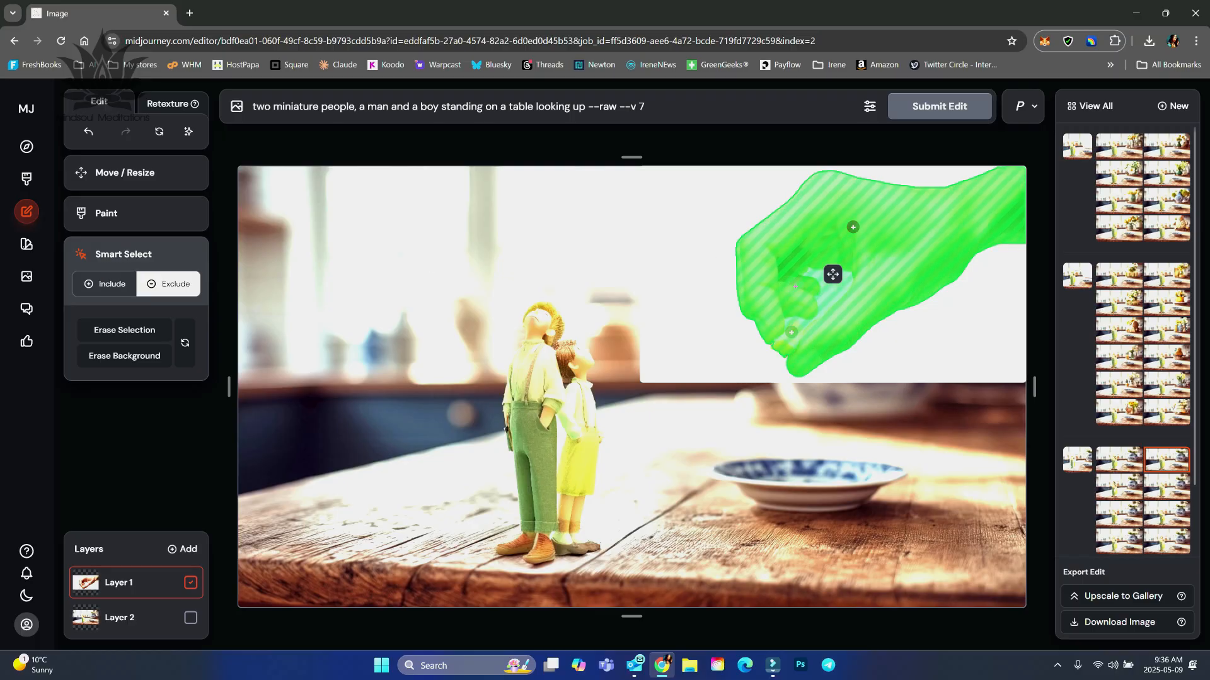
{"action": "left_click", "coordinate": [828, 292]}
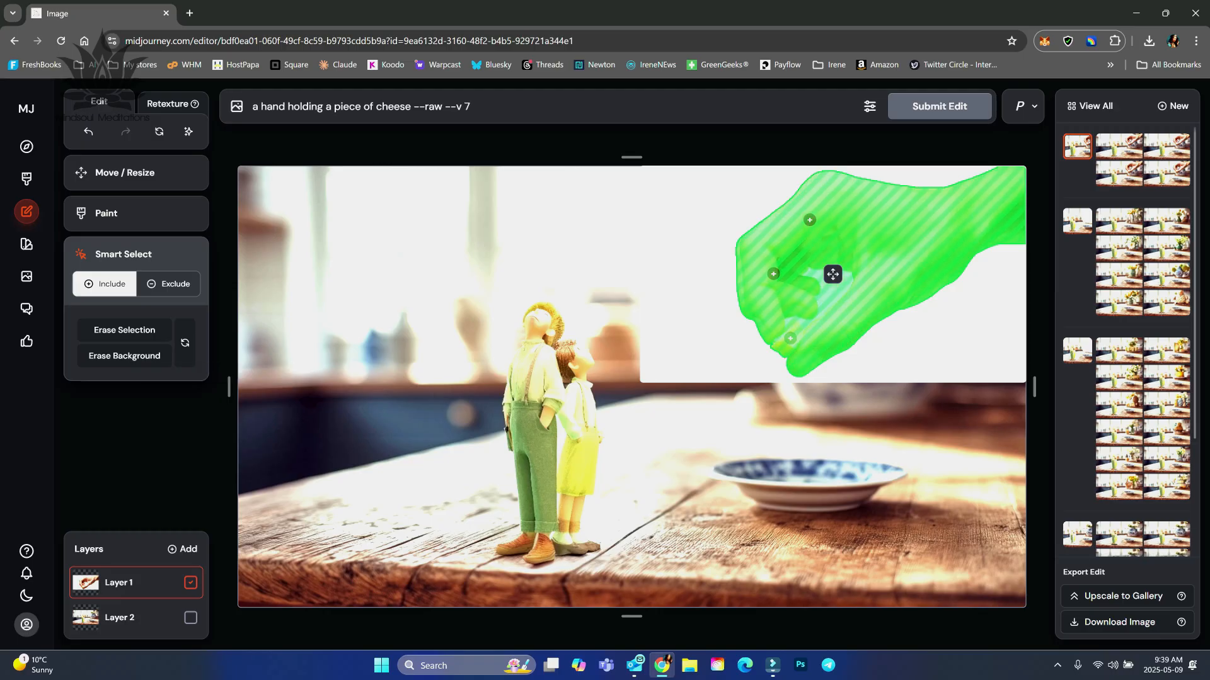
{"action": "left_click", "coordinate": [167, 355]}
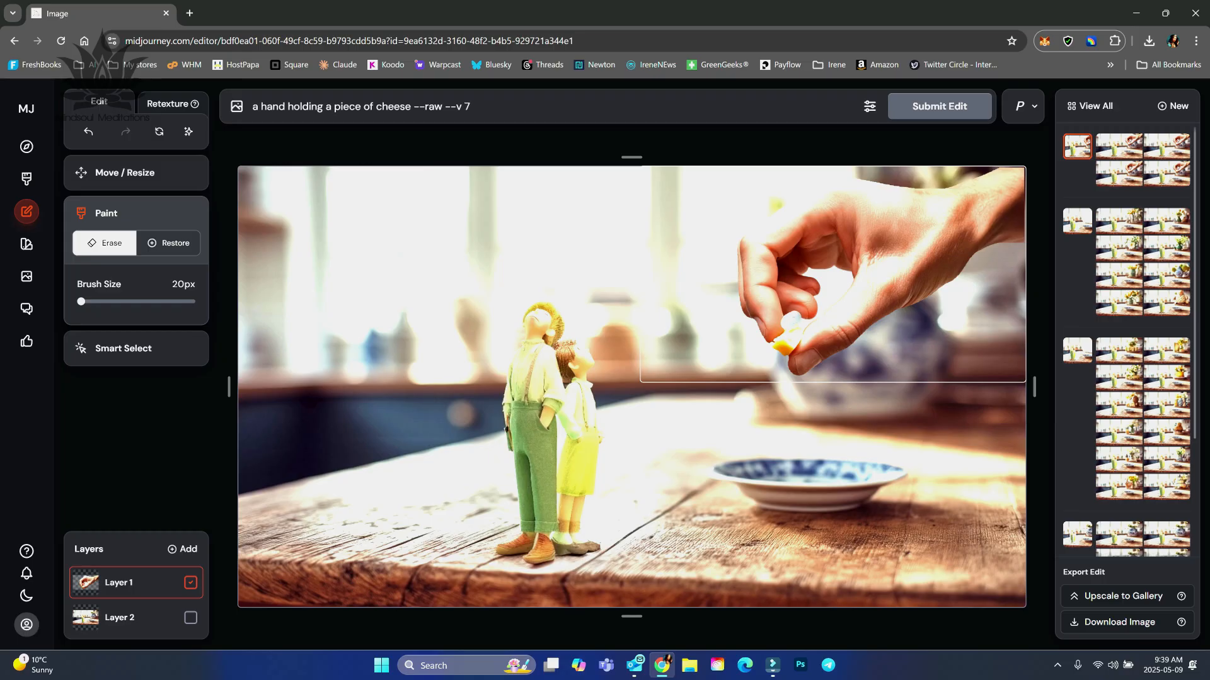
{"action": "mouse_move", "coordinate": [797, 321]}
{"action": "left_mouse_down"}
{"action": "mouse_move", "coordinate": [848, 280]}
{"action": "mouse_move", "coordinate": [806, 275]}
{"action": "left_mouse_up"}
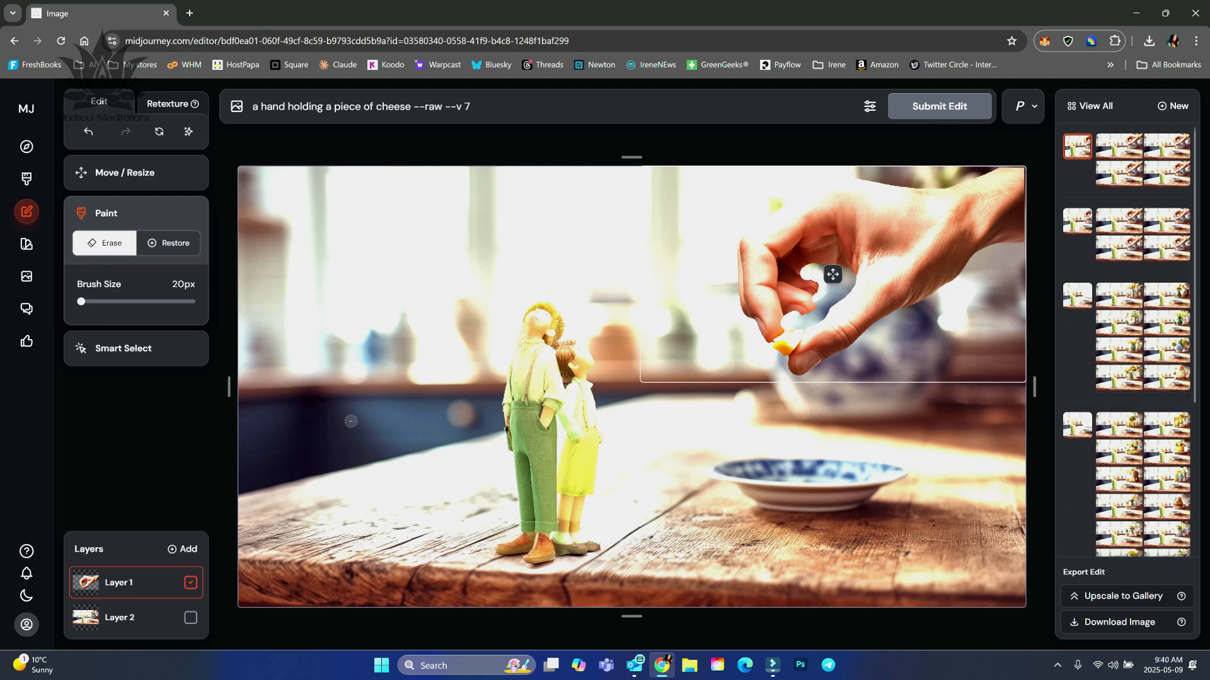
Erase Layer 2 inside the gap between the fingers with an 85px brush and submit the edit with the prompt "a hand holding a piece of cheese".
{"action": "left_click", "coordinate": [126, 618]}
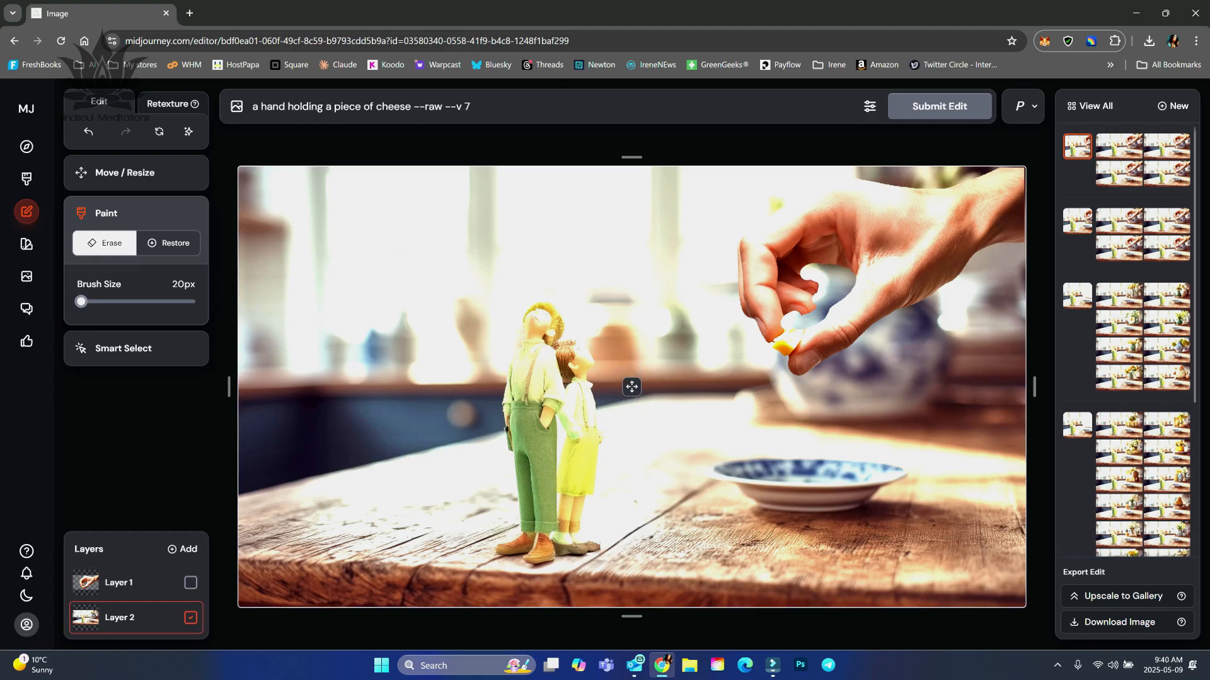
{"action": "left_click_drag", "start_coordinate": [81, 302], "coordinate": [95, 302]}
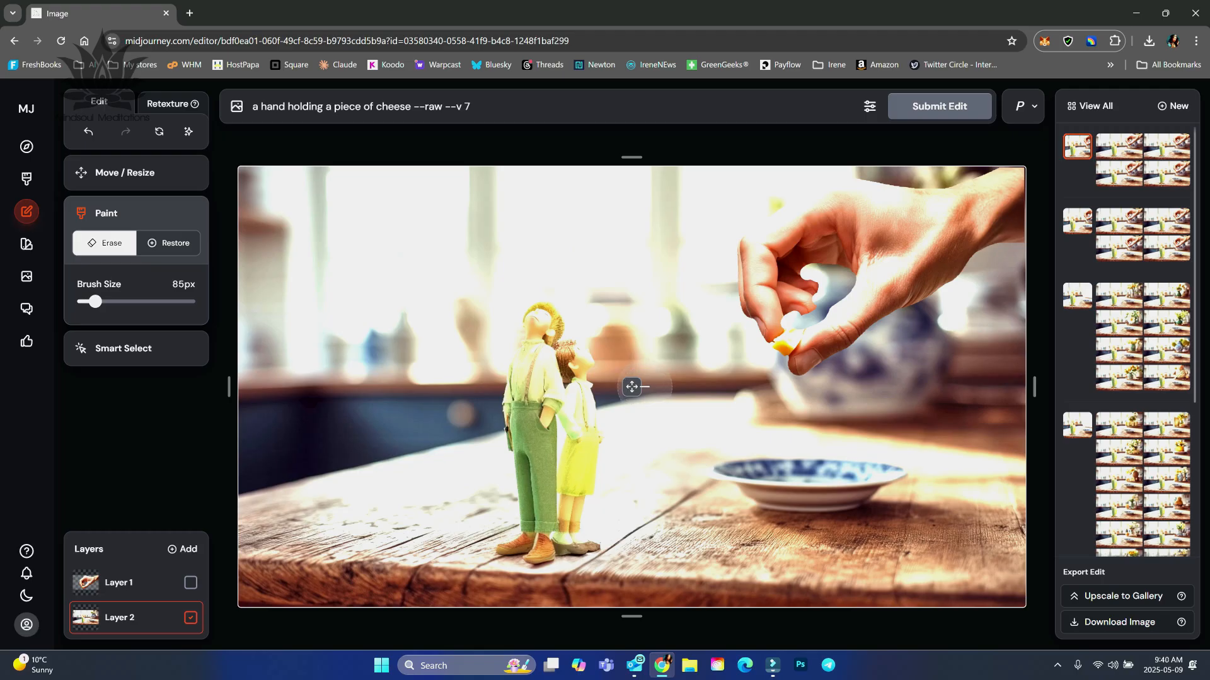
{"action": "mouse_move", "coordinate": [794, 313]}
{"action": "left_mouse_down"}
{"action": "mouse_move", "coordinate": [845, 279]}
{"action": "mouse_move", "coordinate": [810, 276]}
{"action": "left_mouse_up"}
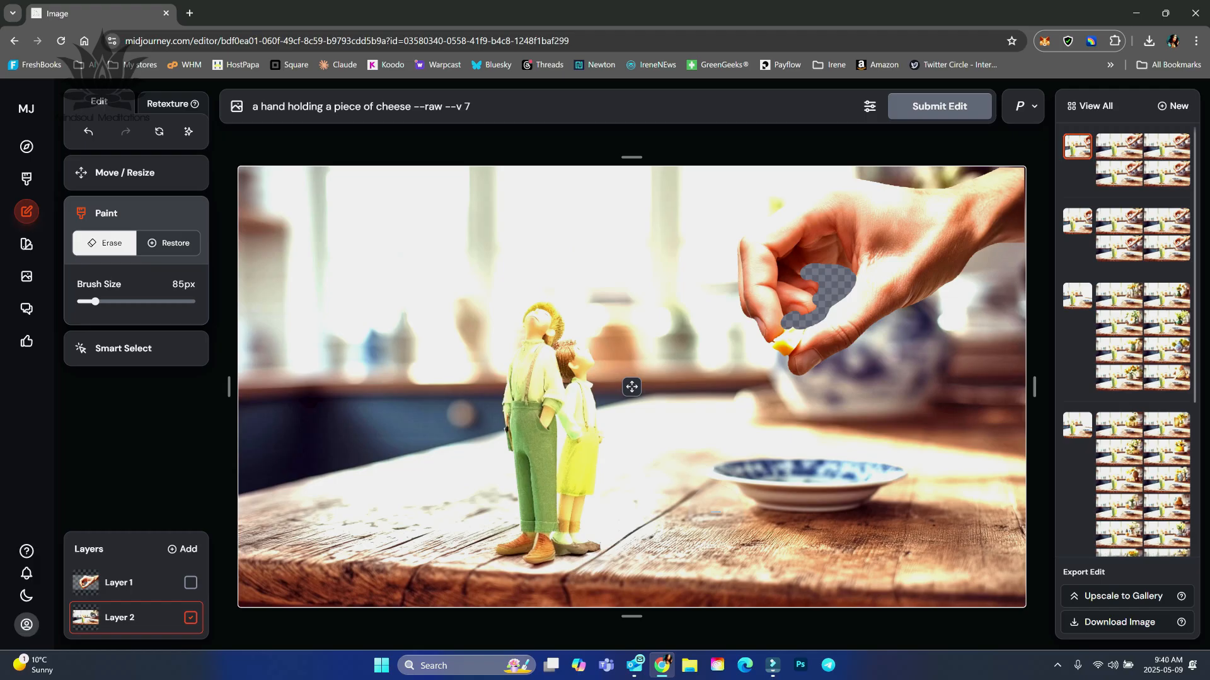
{"action": "left_click", "coordinate": [901, 106]}
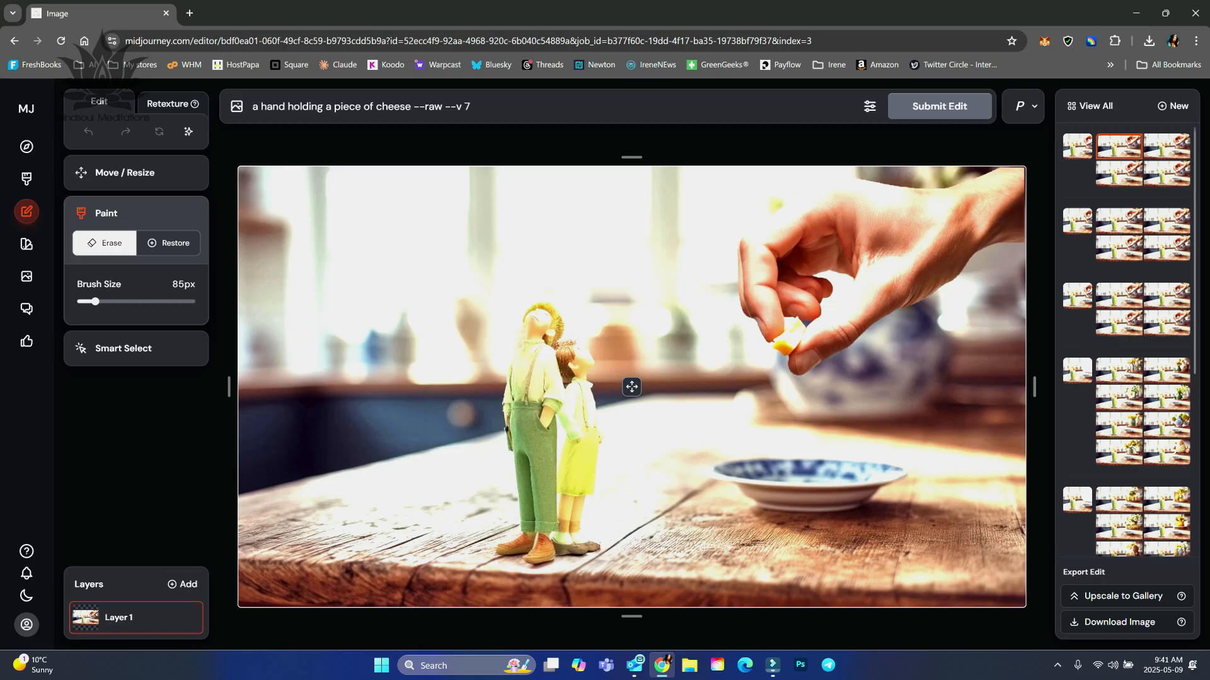
Add the mini wooden wagon image from Downloads as a new layer.
{"action": "left_click", "coordinate": [182, 584]}
{"action": "left_click", "coordinate": [259, 610]}
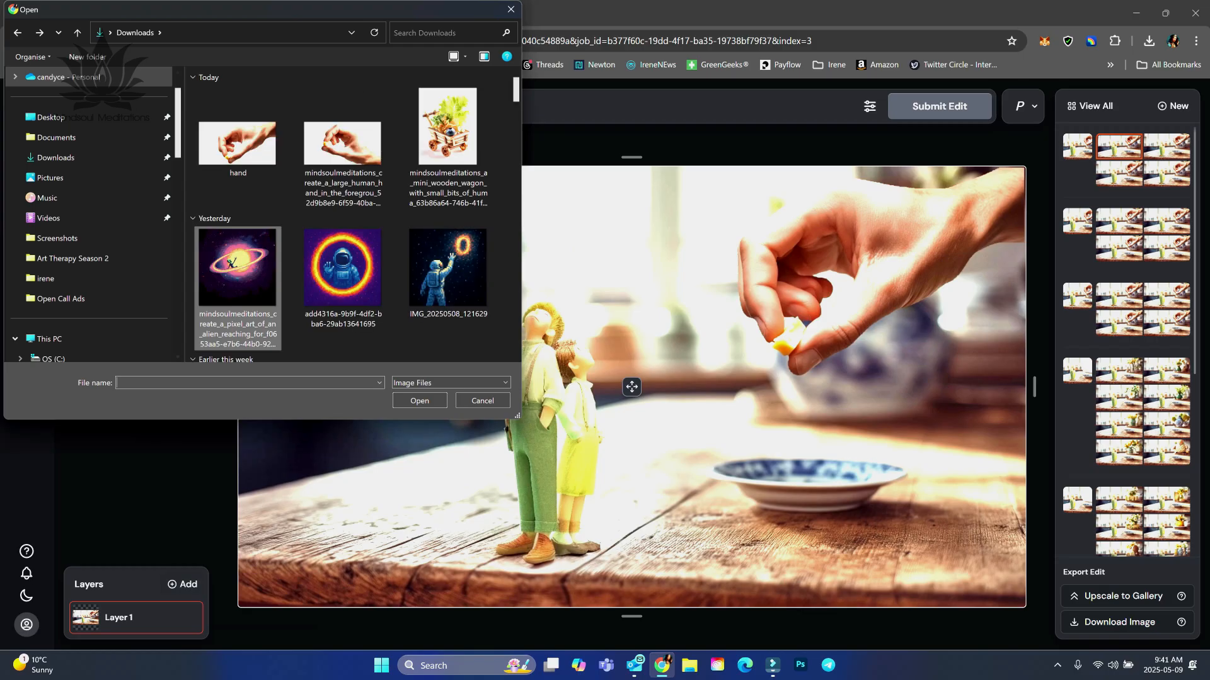
{"action": "left_click", "coordinate": [448, 148]}
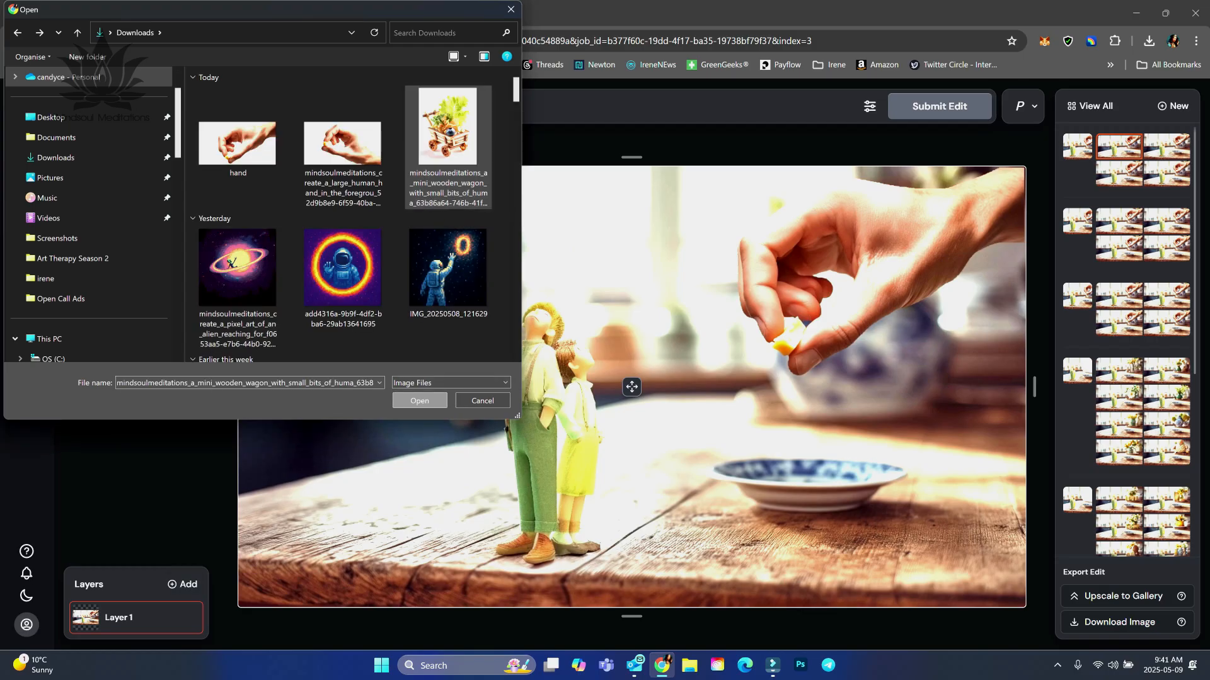
{"action": "left_click", "coordinate": [420, 400]}
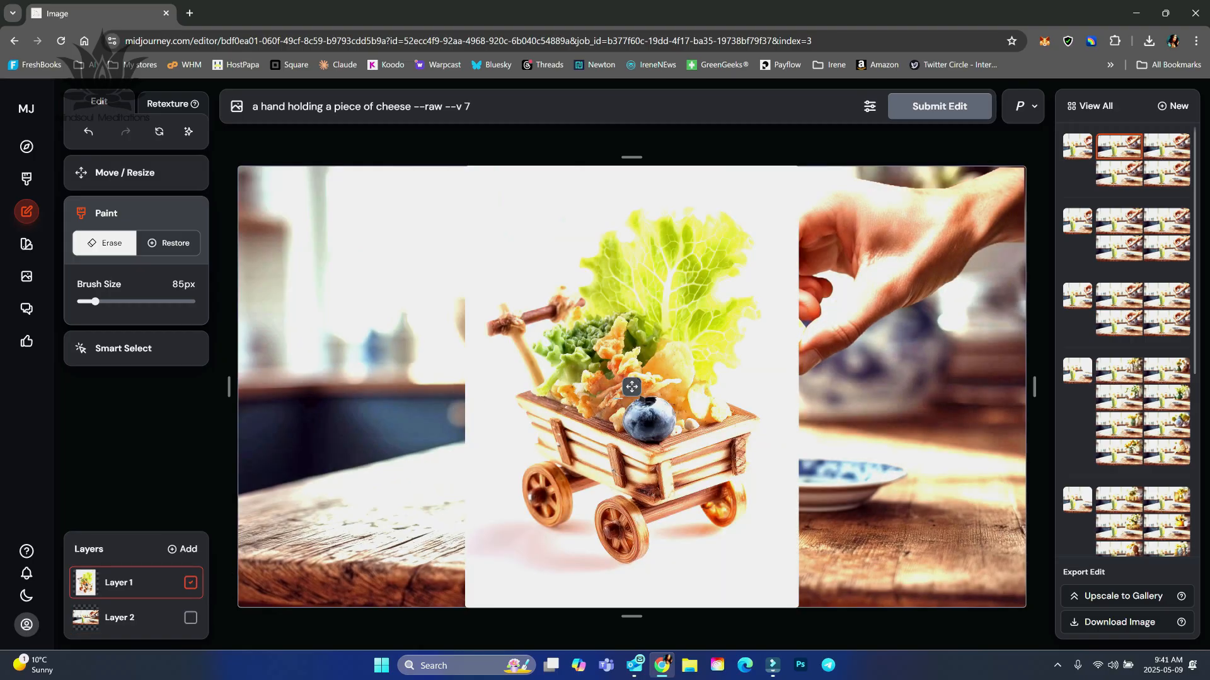
Scale the wagon layer to 21% and place it on the tabletop behind the man figure, to the left of the pair.
{"action": "left_click", "coordinate": [632, 387]}
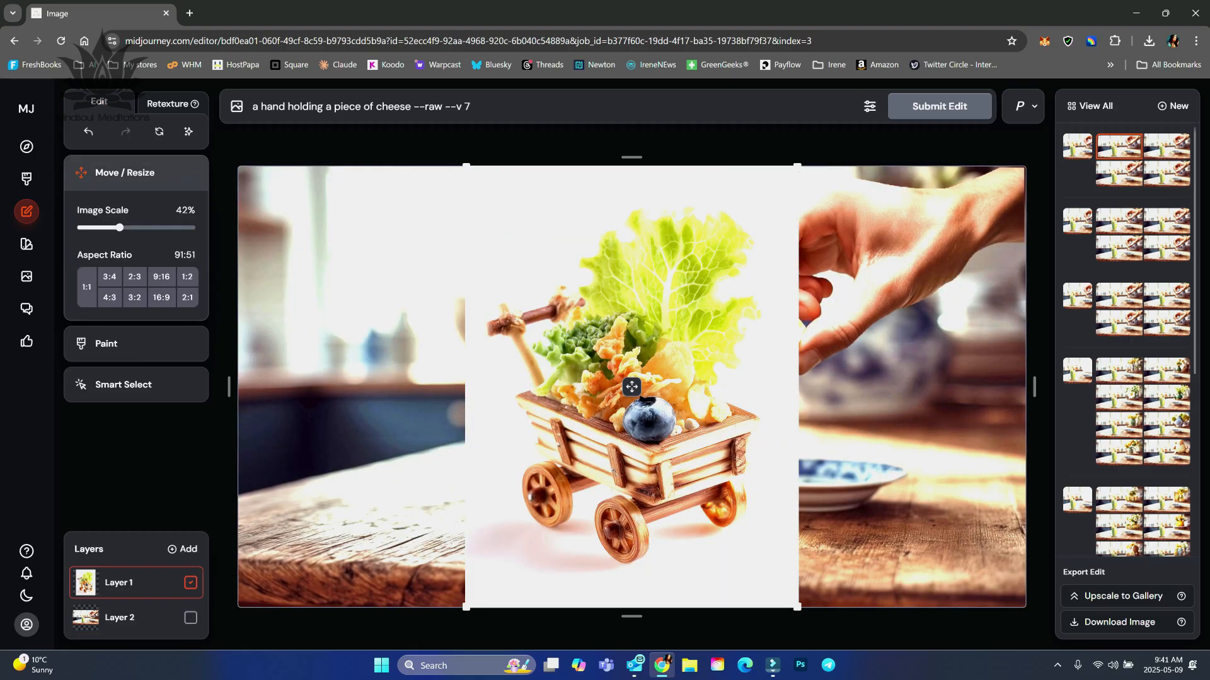
{"action": "left_click_drag", "start_coordinate": [631, 387], "coordinate": [422, 391]}
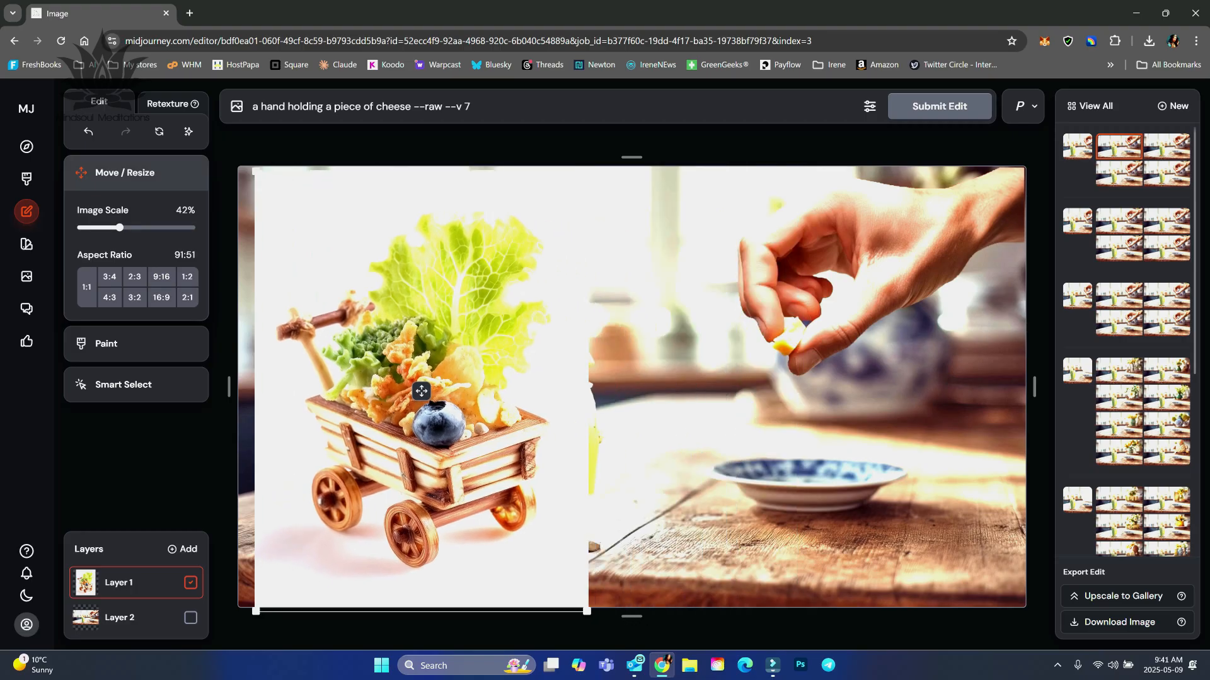
{"action": "left_click_drag", "start_coordinate": [588, 169], "coordinate": [429, 382]}
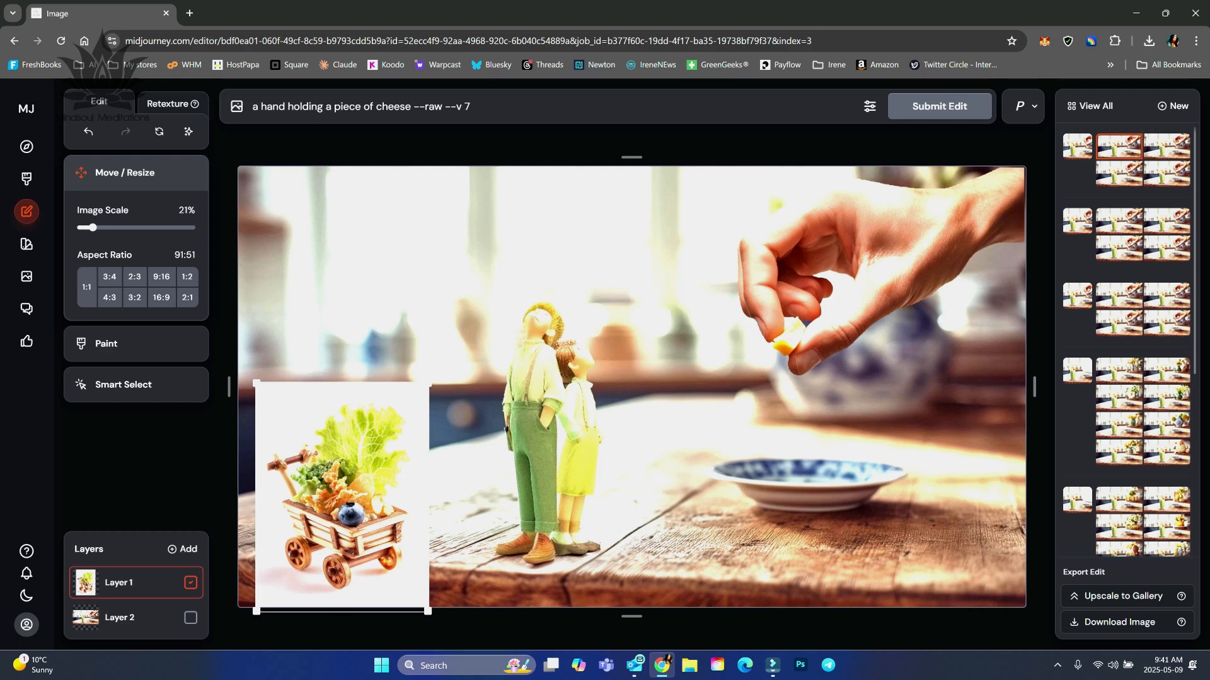
{"action": "left_click_drag", "start_coordinate": [341, 497], "coordinate": [375, 460]}
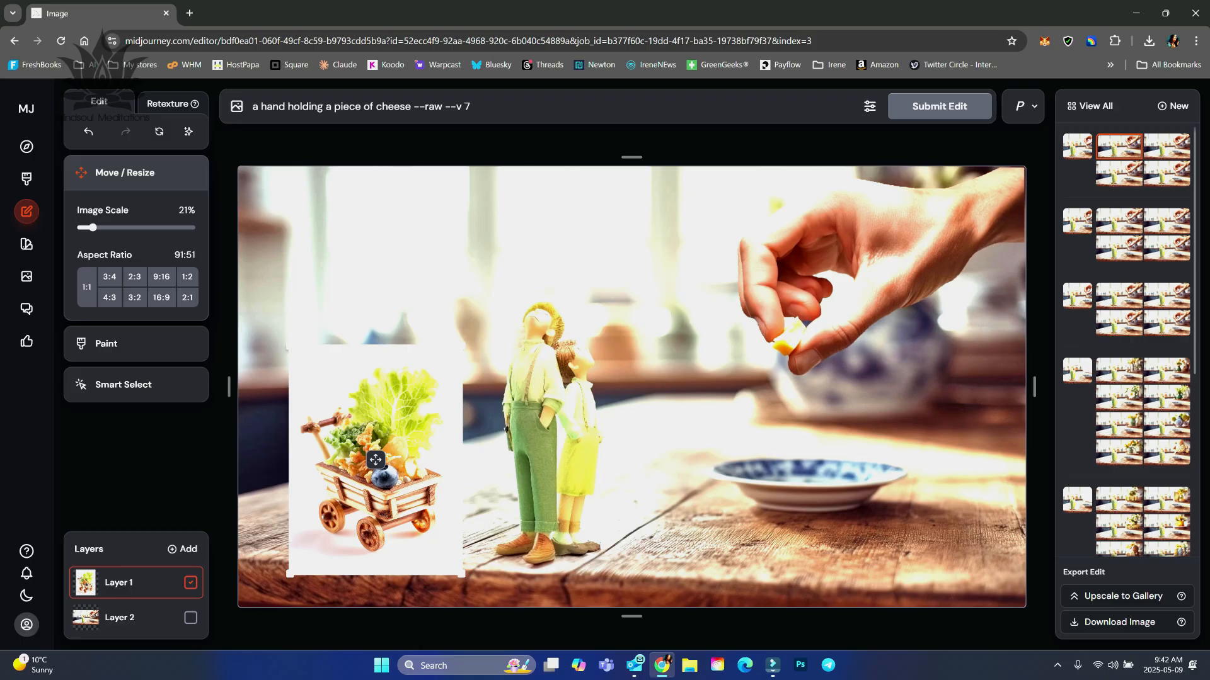
Move the wagon layer closer to the man figure and start a smart selection on it.
{"action": "left_click_drag", "start_coordinate": [375, 459], "coordinate": [408, 457]}
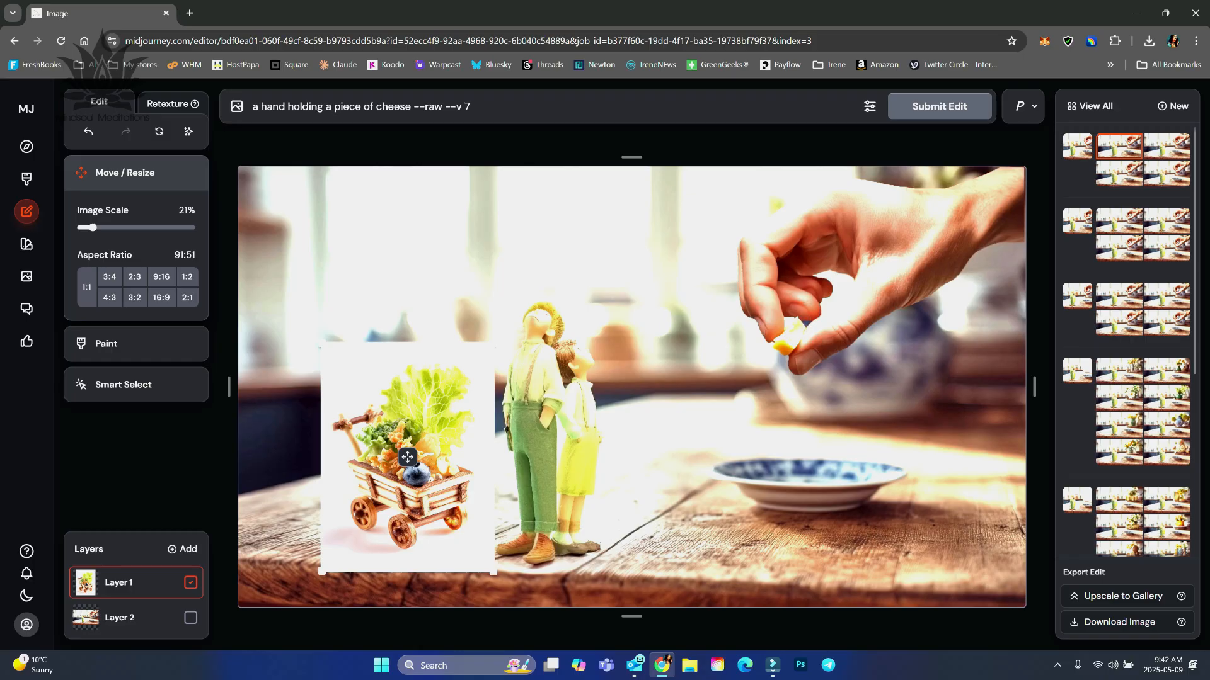
{"action": "left_click", "coordinate": [123, 385]}
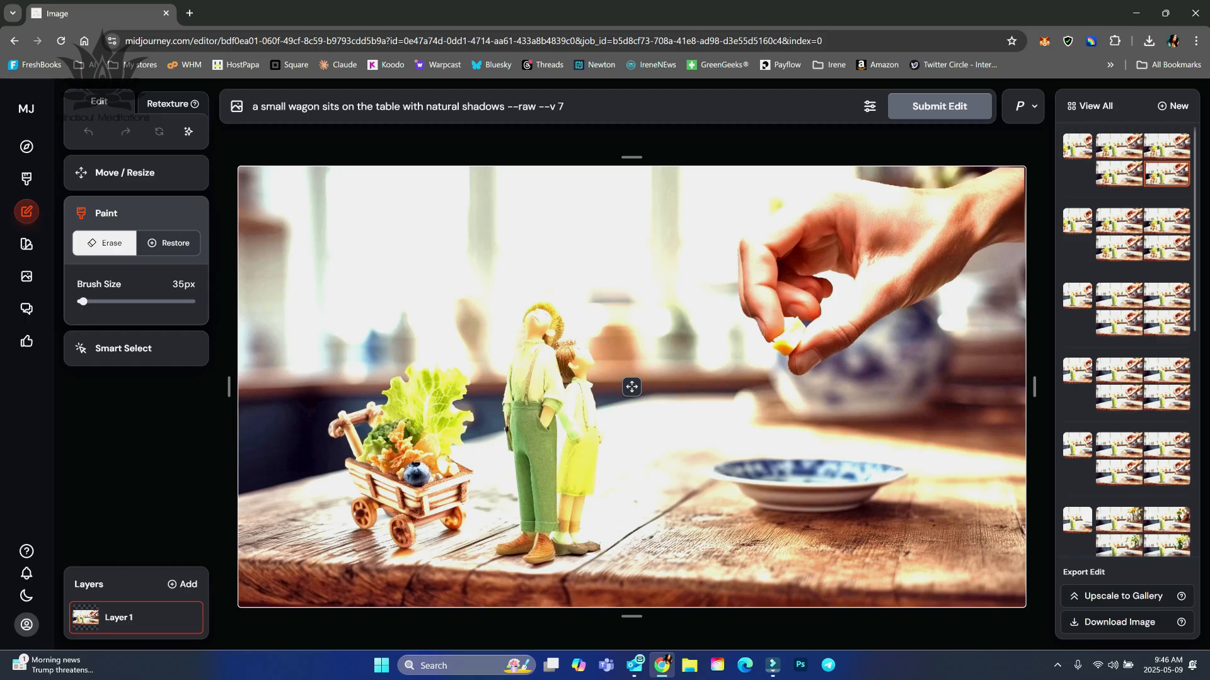
Switch to retexturing, add "an oil painting of" before the prompt about miniature people on a table, and submit the retexture.
{"action": "left_click", "coordinate": [168, 104]}
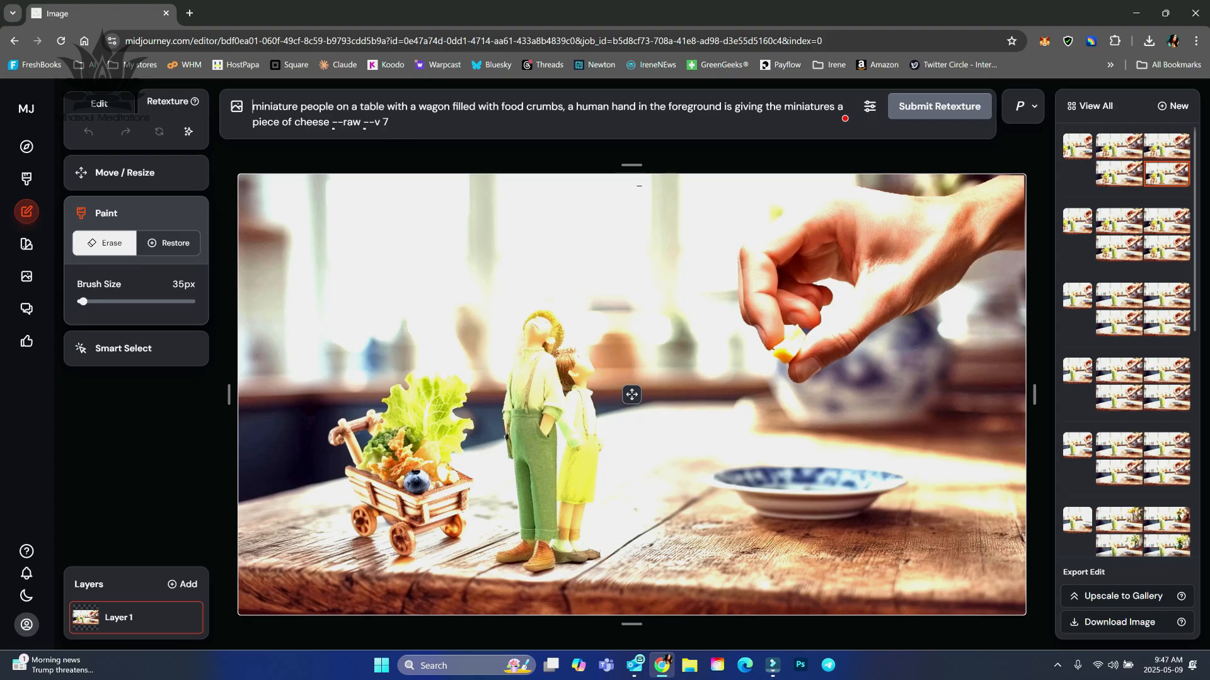
{"action": "type", "text": "an oil painting of"}
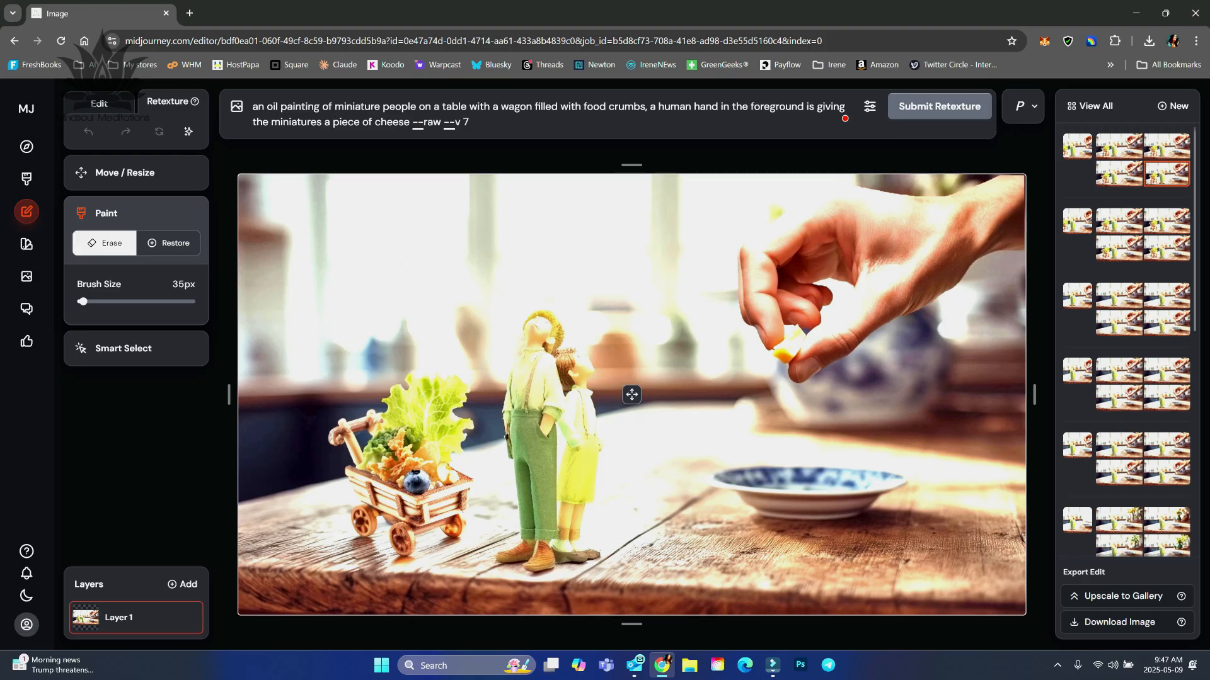
{"action": "key", "text": "Return"}
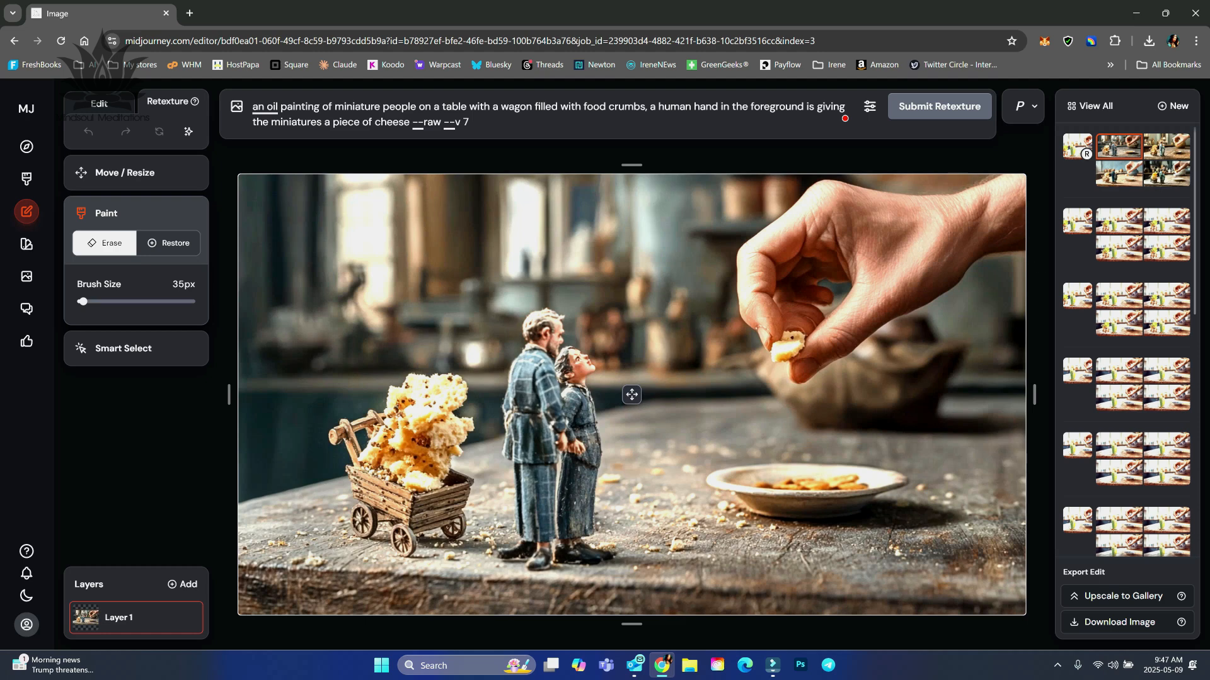
Compare the remaining three variations of the oil painting retexture.
{"action": "left_click", "coordinate": [1166, 147]}
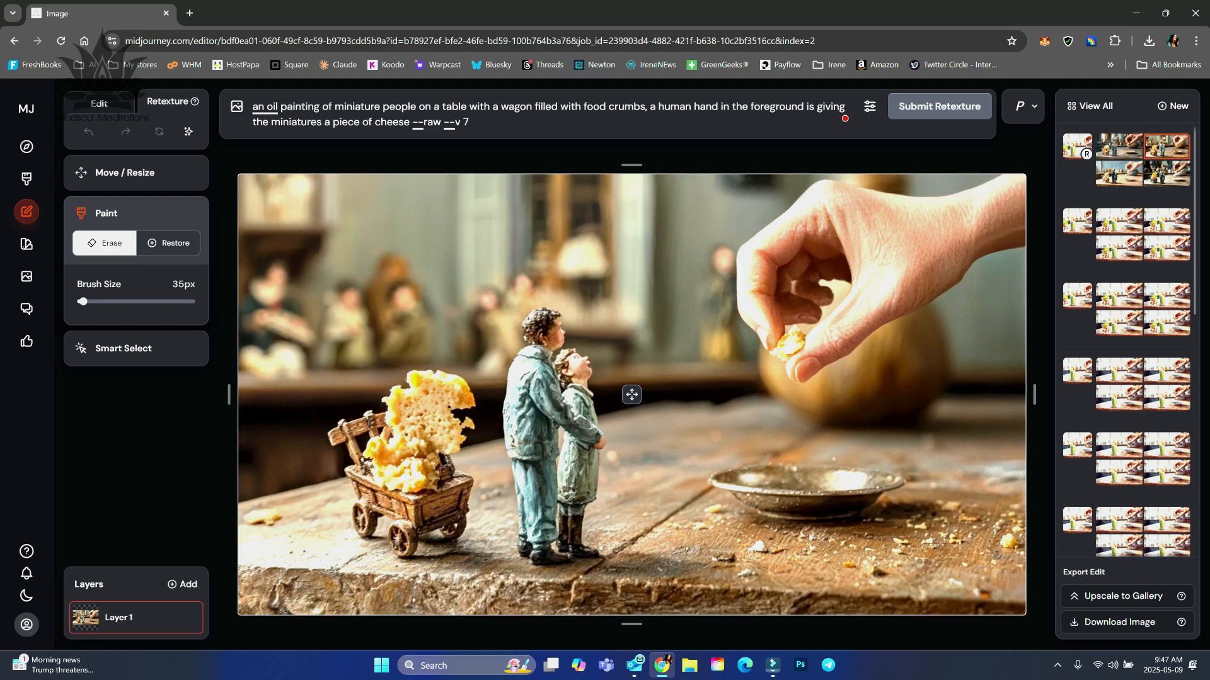
{"action": "left_click", "coordinate": [1119, 174]}
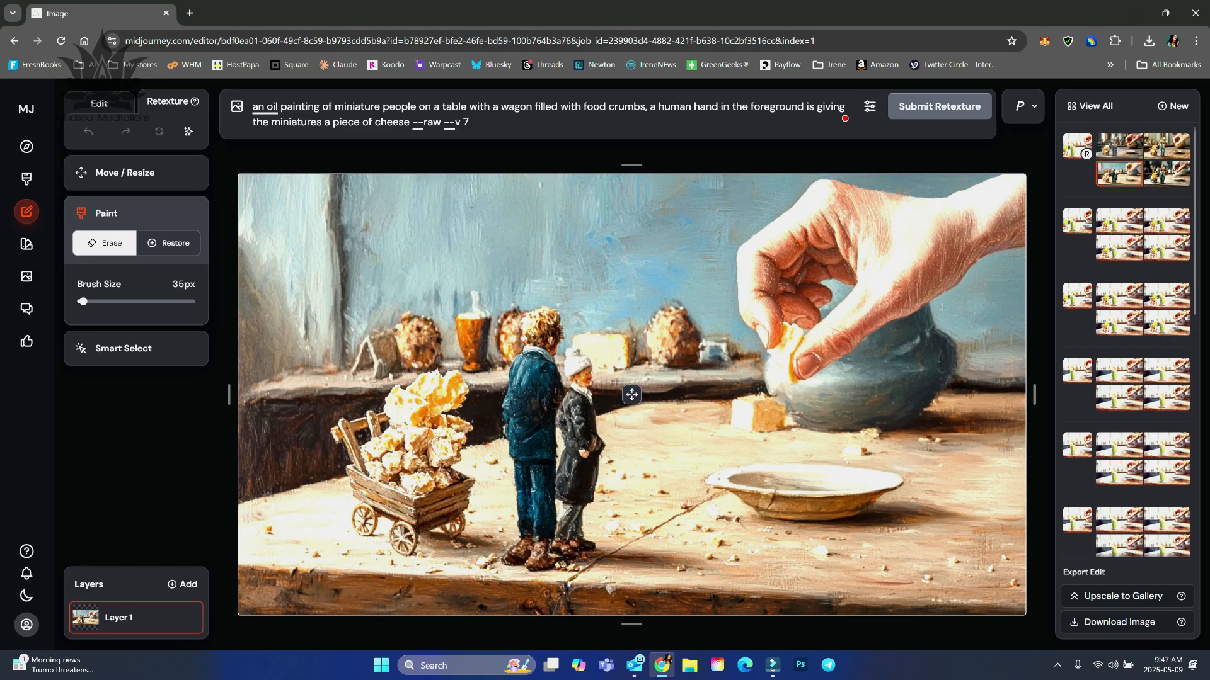
{"action": "left_click", "coordinate": [1166, 174]}
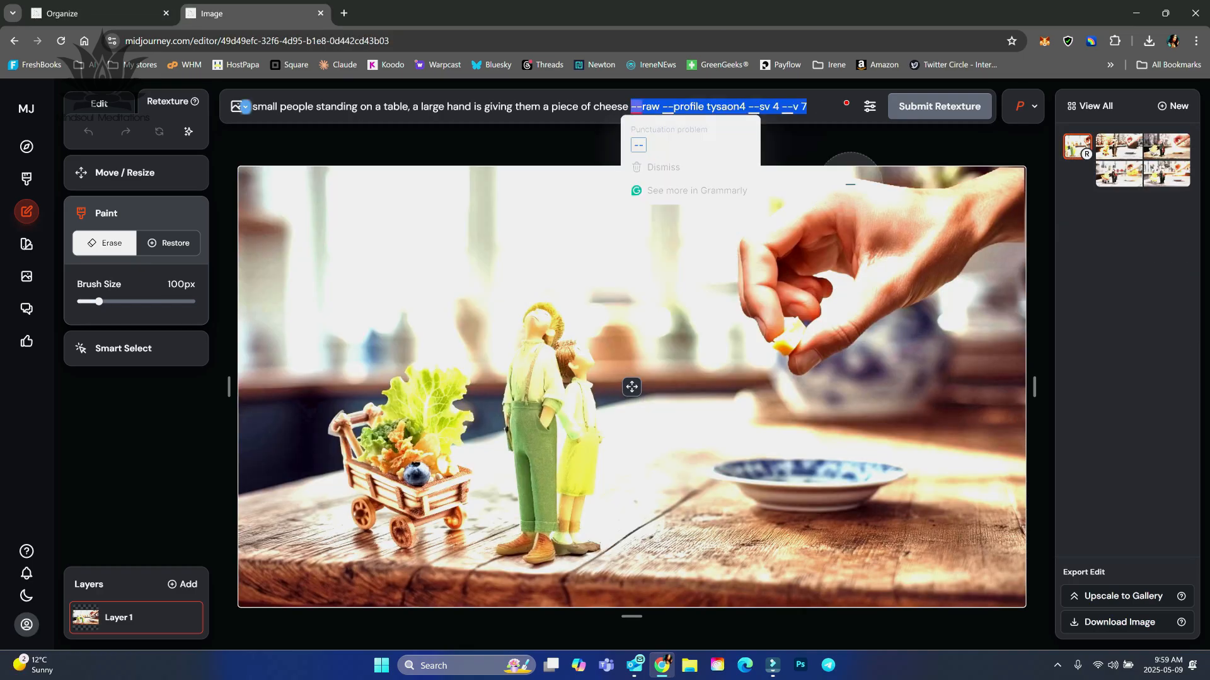
Submit a retexture with the prompt "small people standing on a table, a large hand is giving them a piece of cheese".
{"action": "key", "text": "BackSpace"}
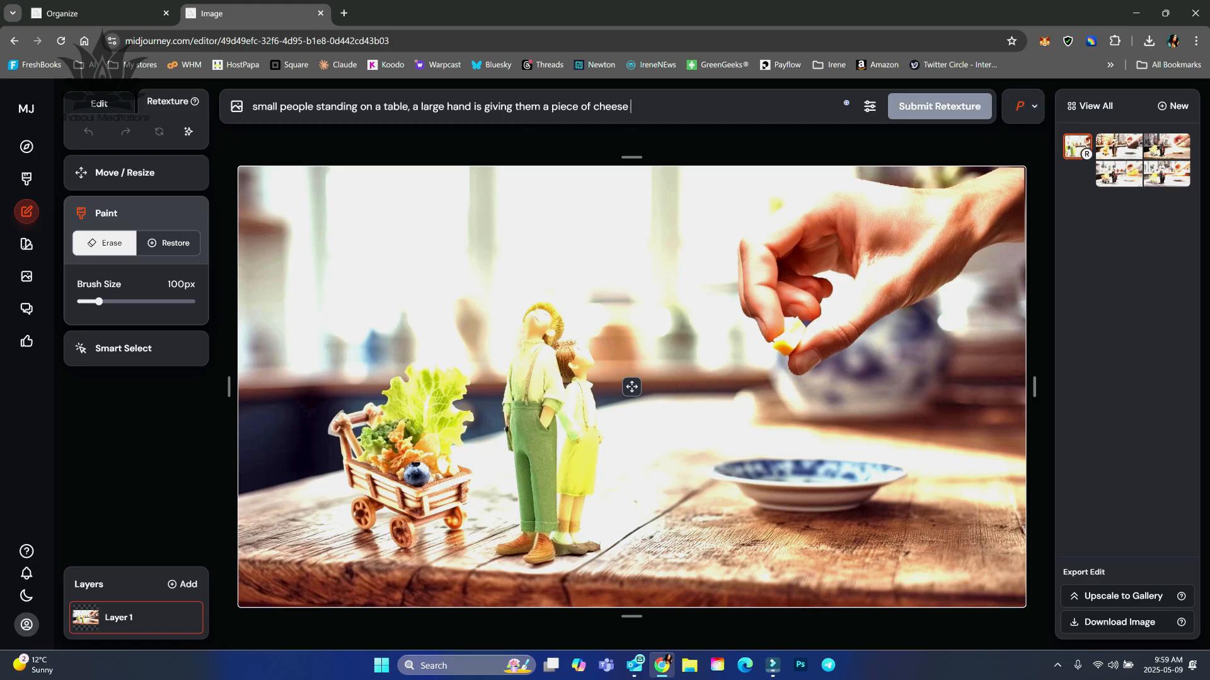
{"action": "left_click", "coordinate": [939, 106]}
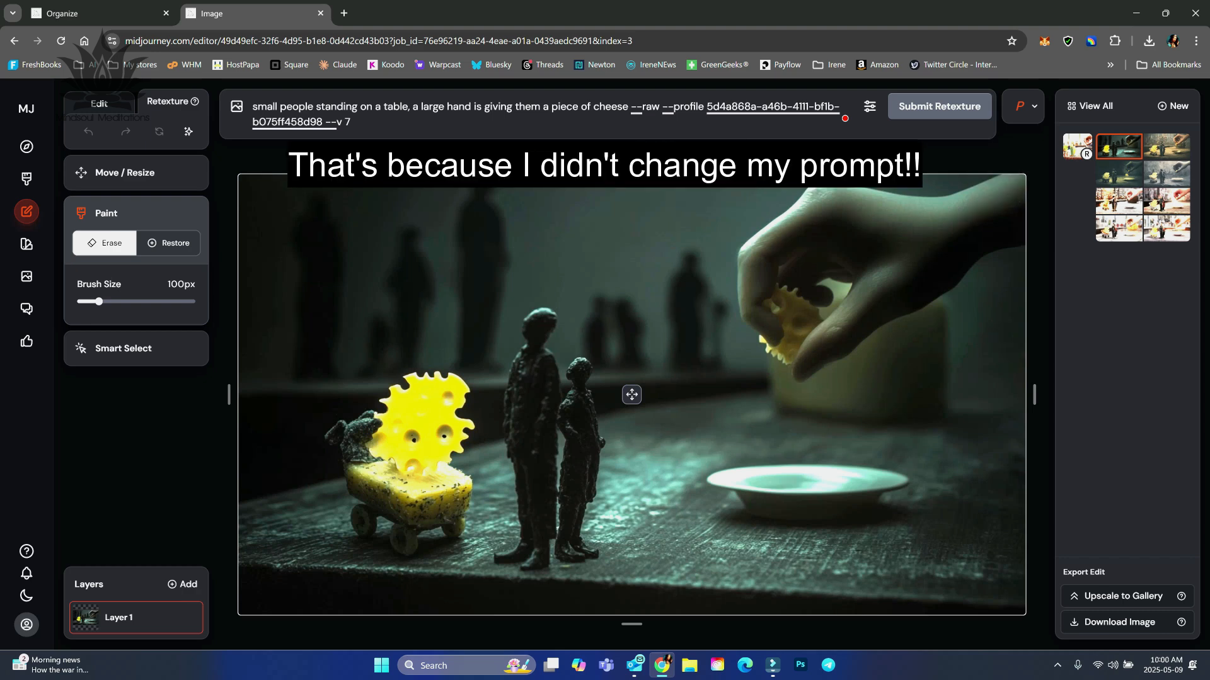
View the other variations of the "small people standing on a table" retexture and return to the first one.
{"action": "left_click", "coordinate": [1167, 146]}
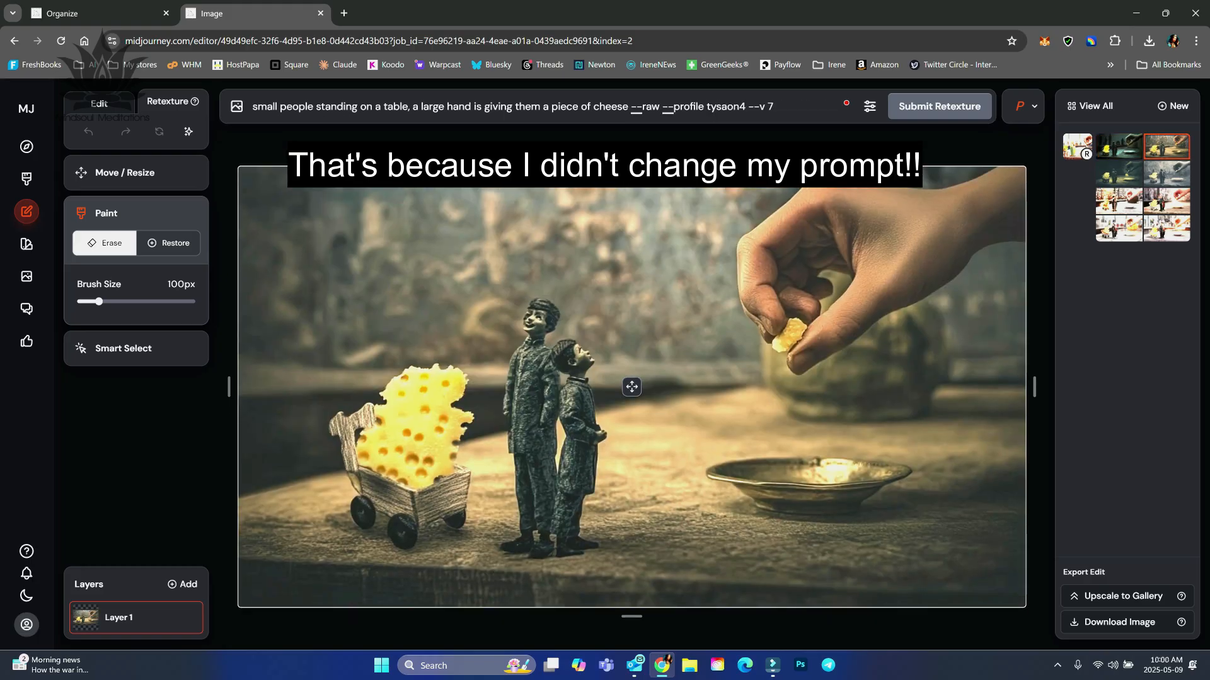
{"action": "left_click", "coordinate": [1119, 174]}
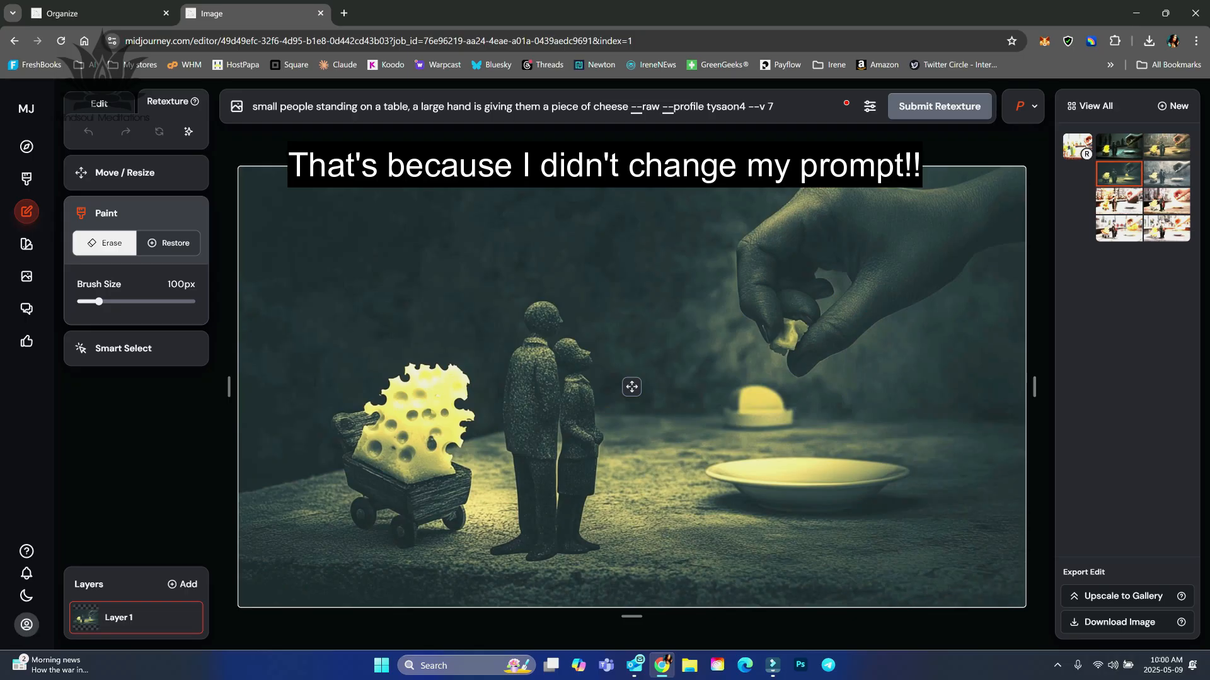
{"action": "left_click", "coordinate": [1167, 174]}
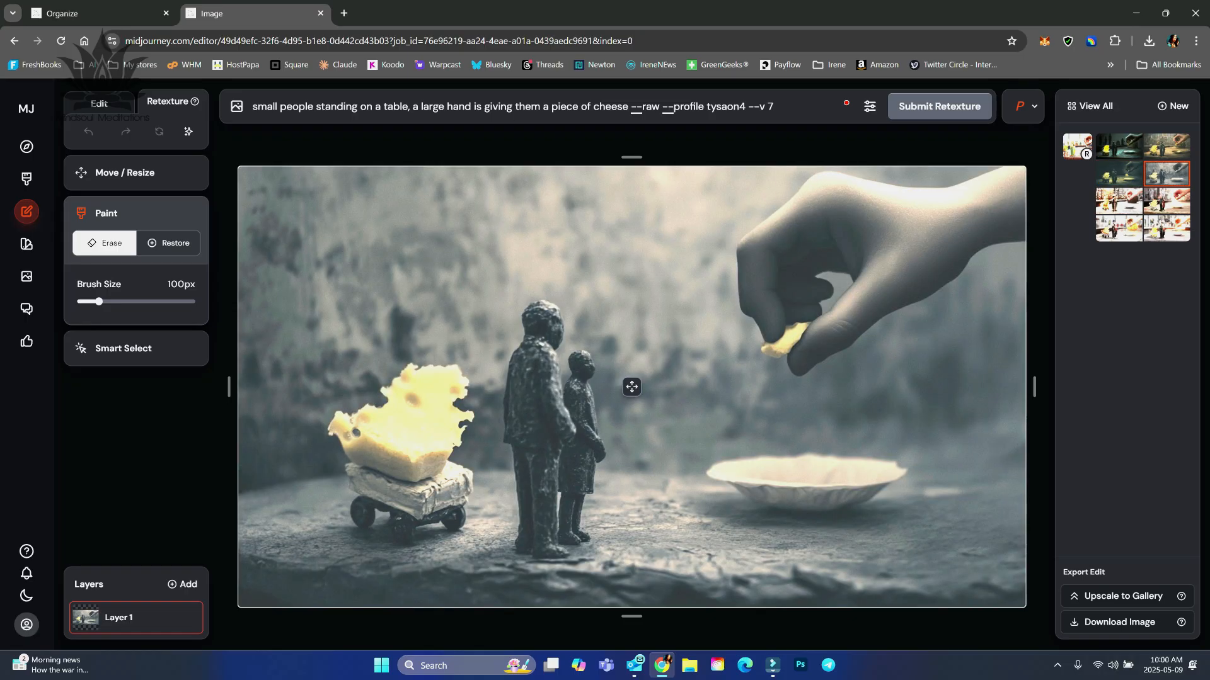
{"action": "left_click", "coordinate": [1119, 147]}
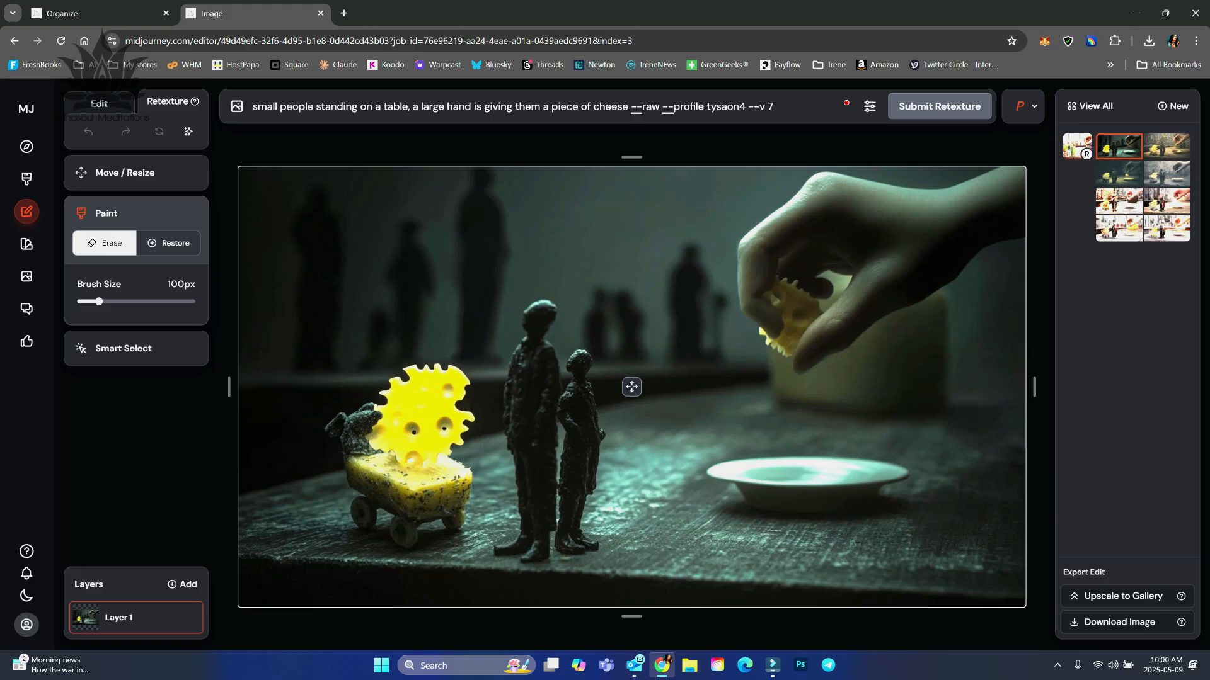